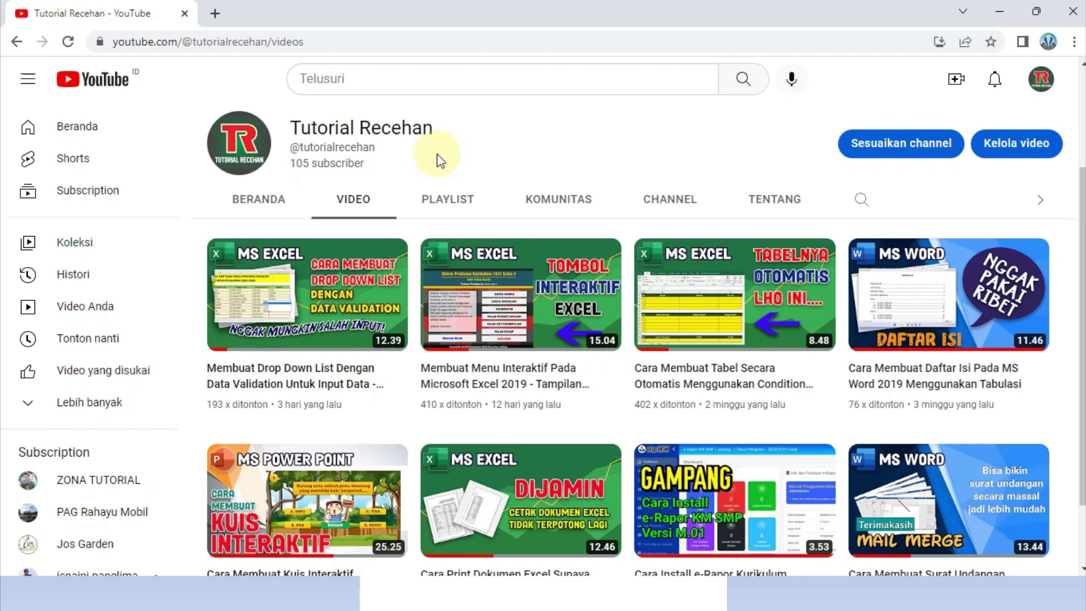
Step: Reveal the Document, Print and puzzled-boy images on the comparison slide, then advance to the A4 slide
key(alt+Tab)
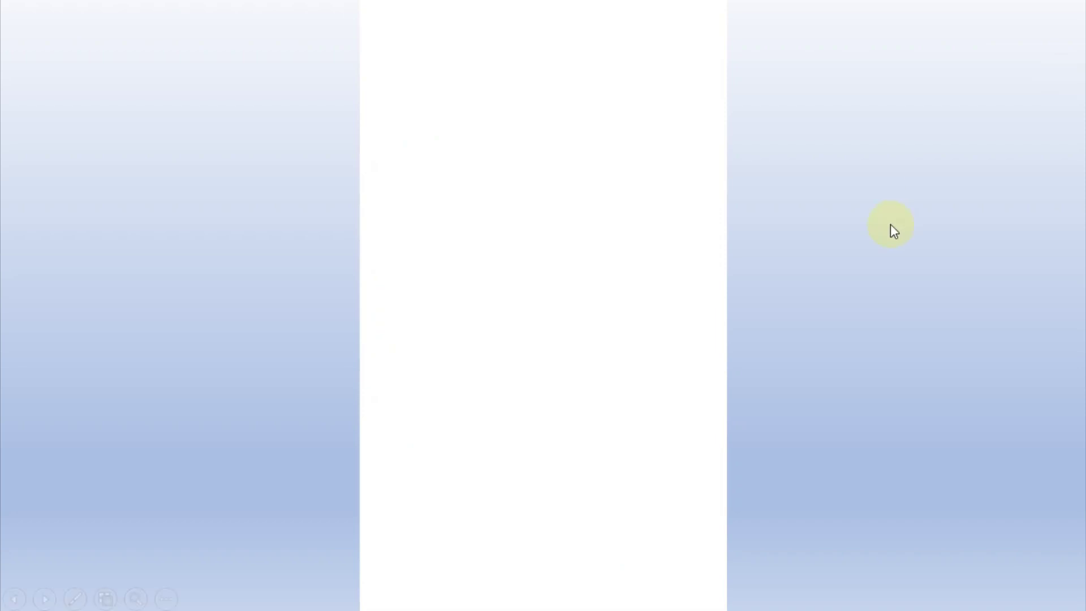
click(919, 229)
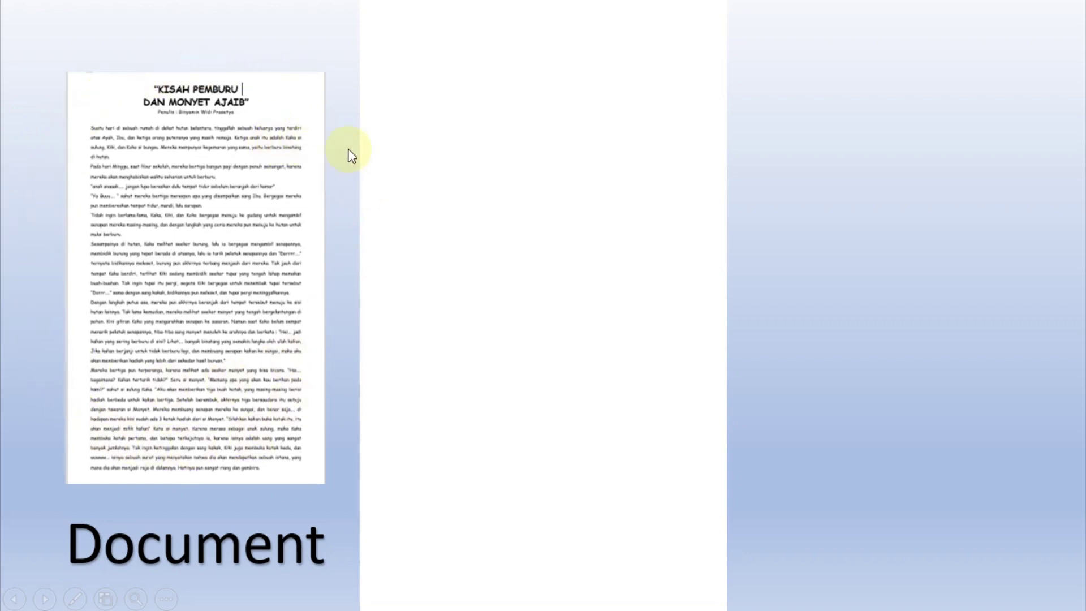
click(942, 194)
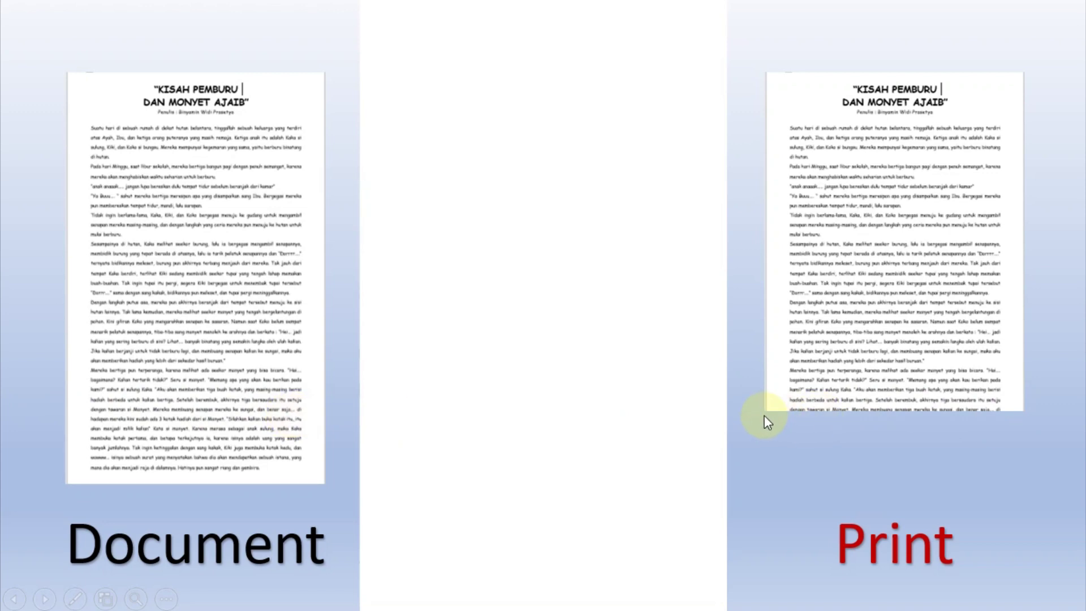
click(1032, 413)
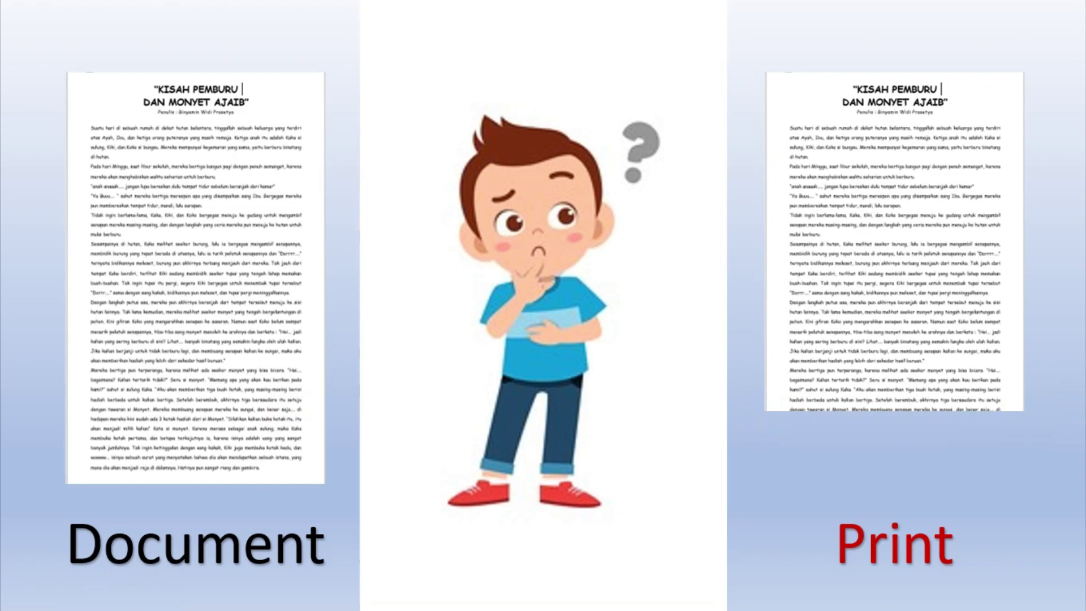
key(Right)
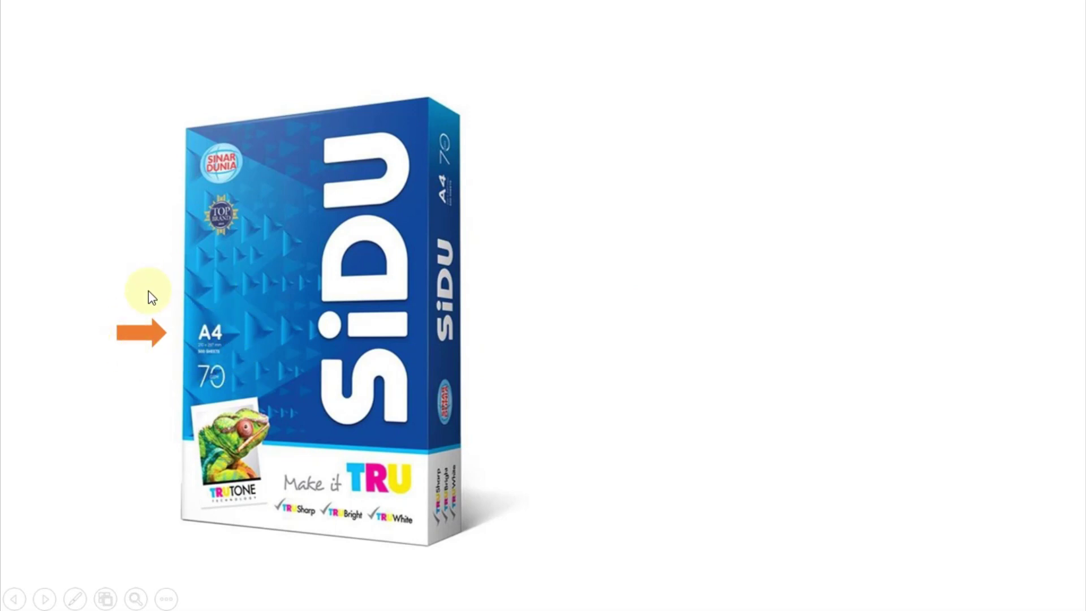
Step: Animate the F4 70 paper ream and its arrow beside A4, then return to Word
click(812, 345)
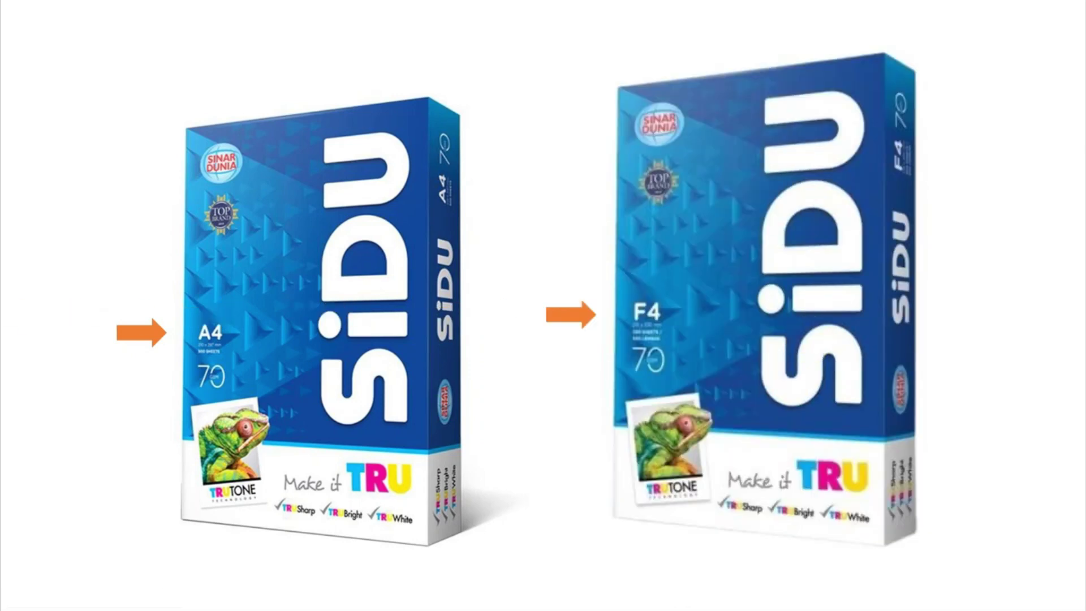
click(699, 325)
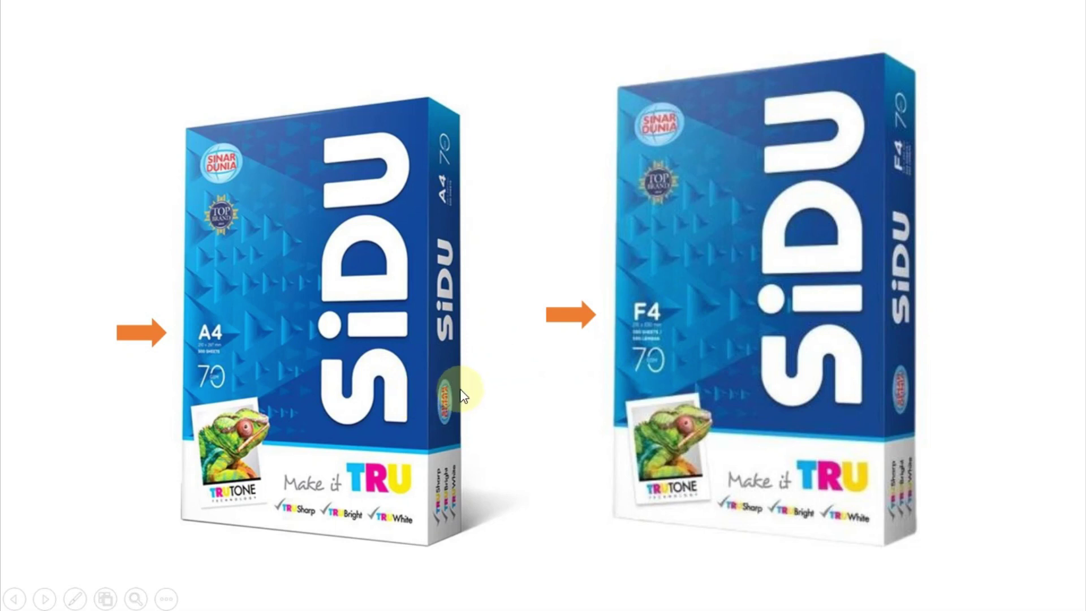
key(alt+Tab)
key(alt+Tab)
key(alt+Tab)
key(alt+Tab)
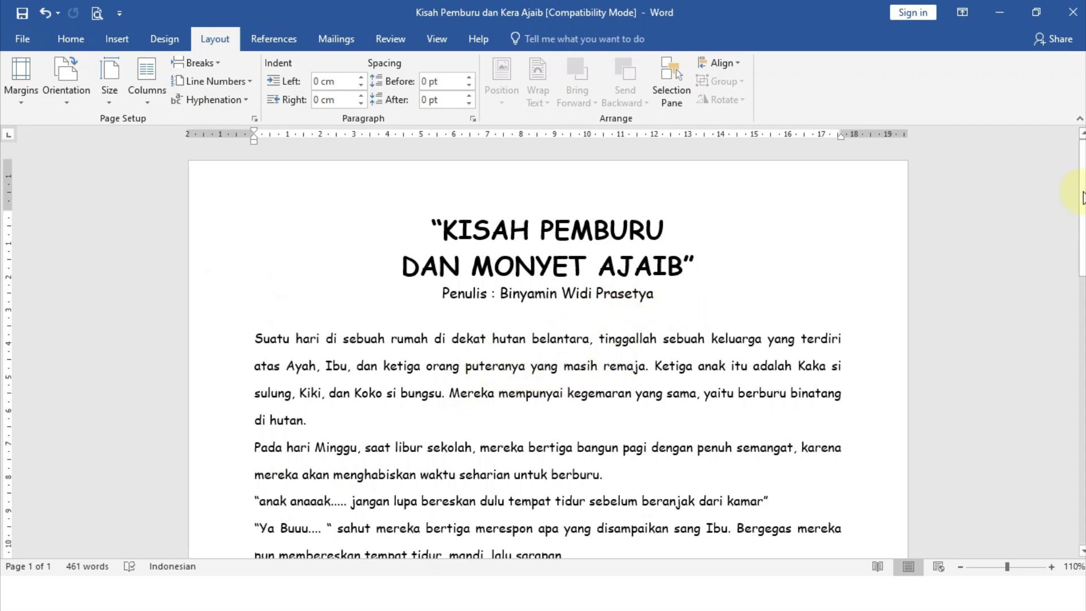
scroll(1082, 227, down, 3)
scroll(1081, 226, down, 3)
scroll(1082, 226, down, 1)
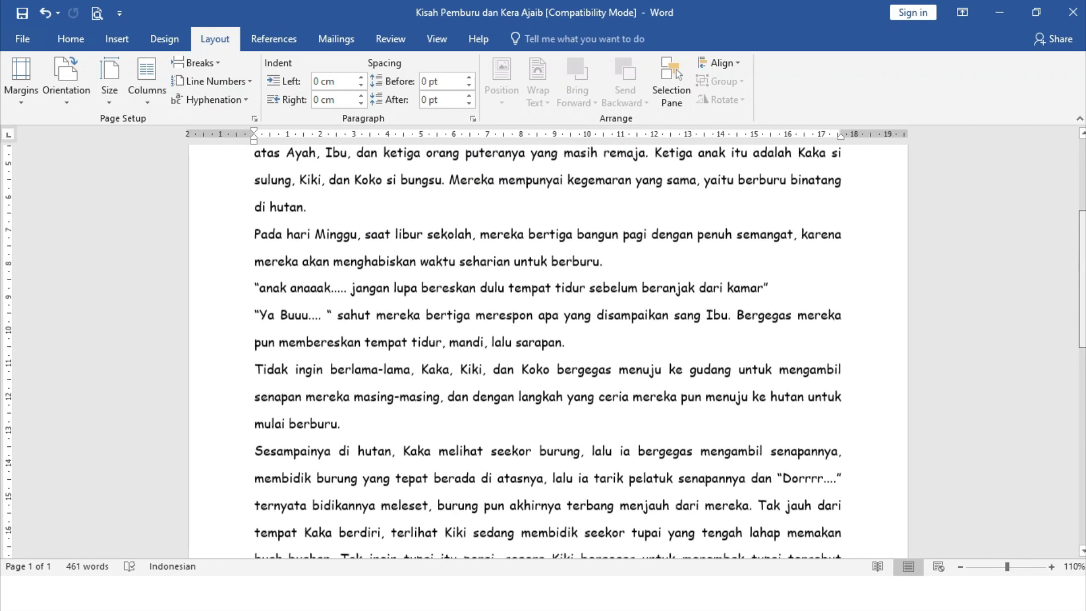
scroll(547, 308, up, 5)
click(656, 294)
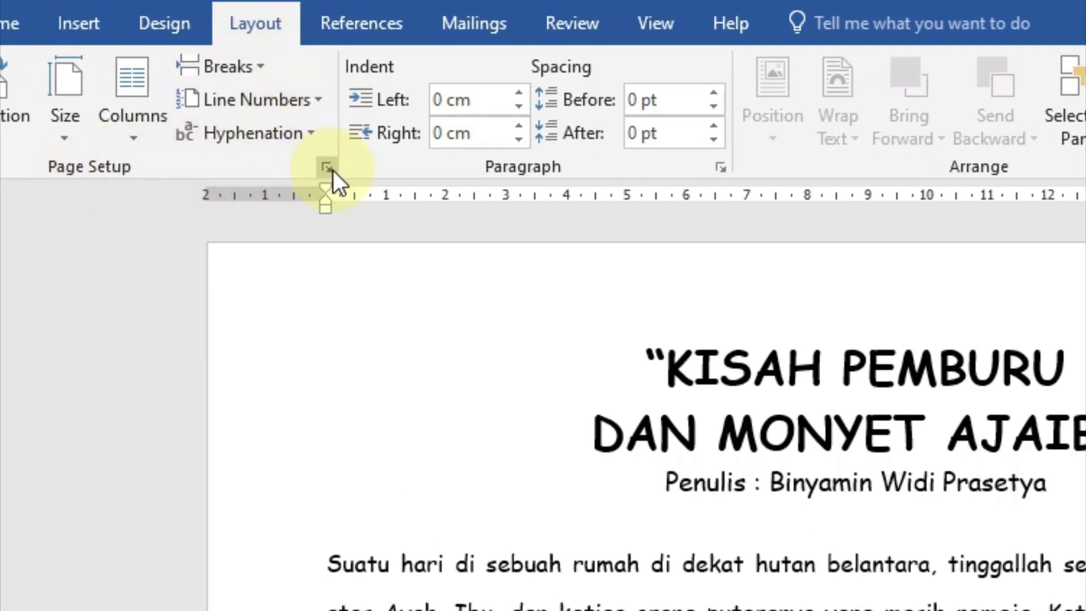
click(333, 166)
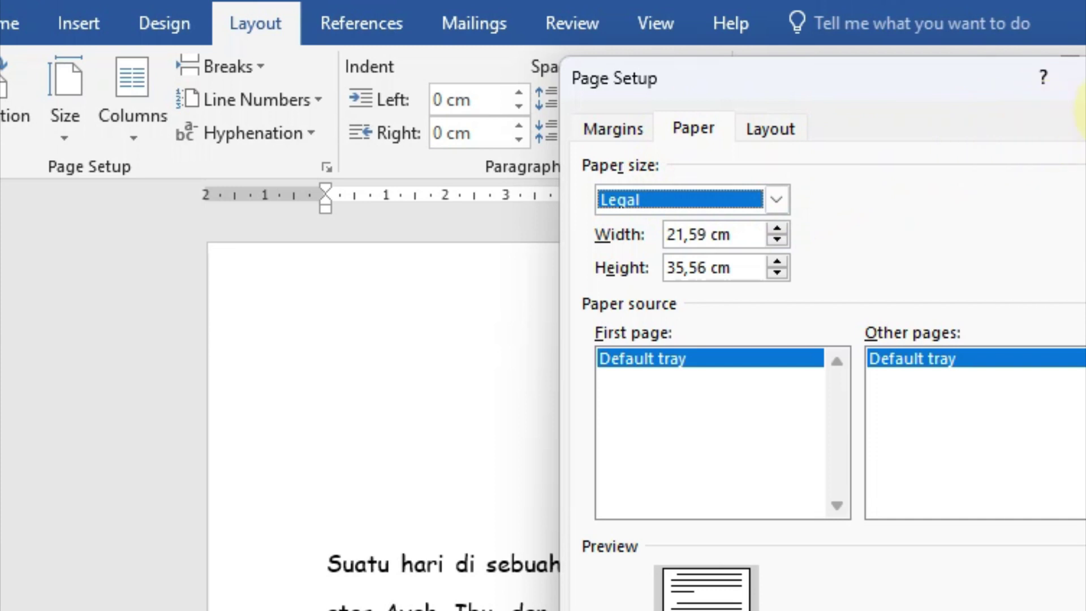
key(Return)
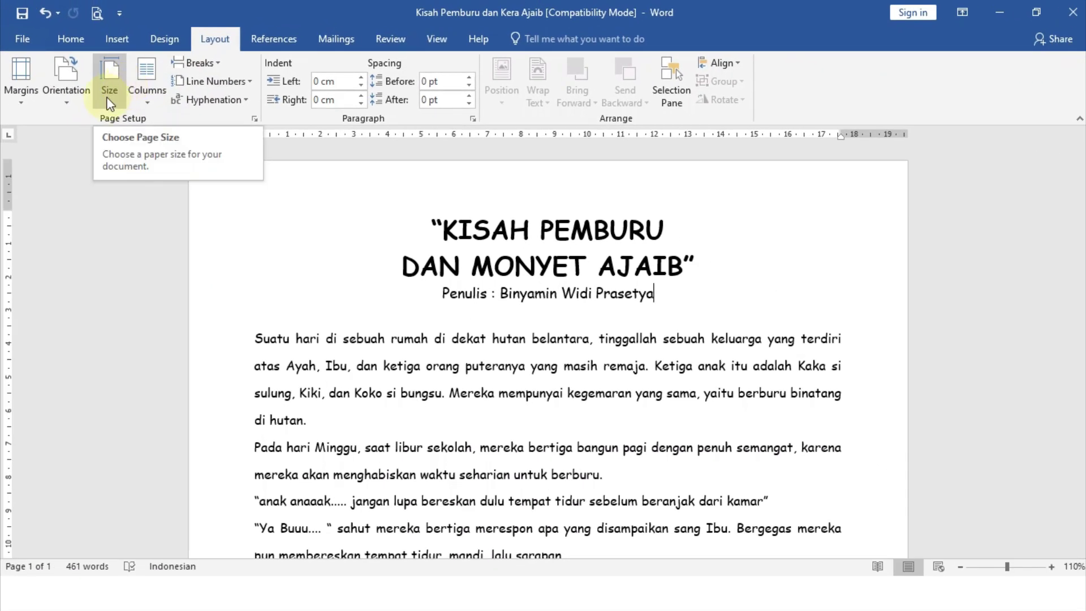
click(110, 95)
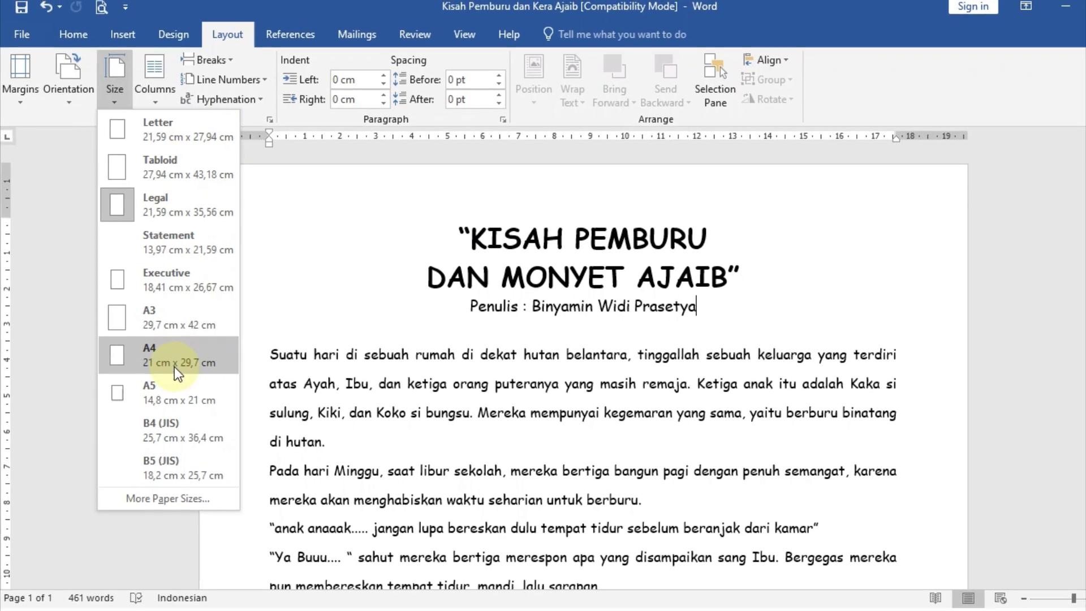
click(409, 348)
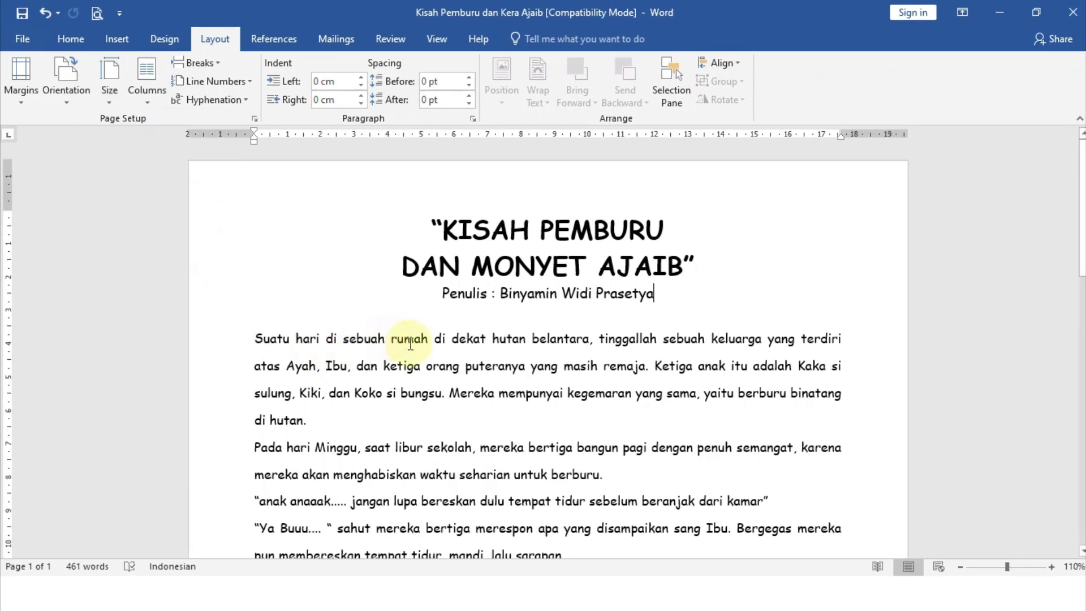
key(alt+Tab)
key(Tab)
key(Tab)
key(Tab)
key(Tab)
key(Tab)
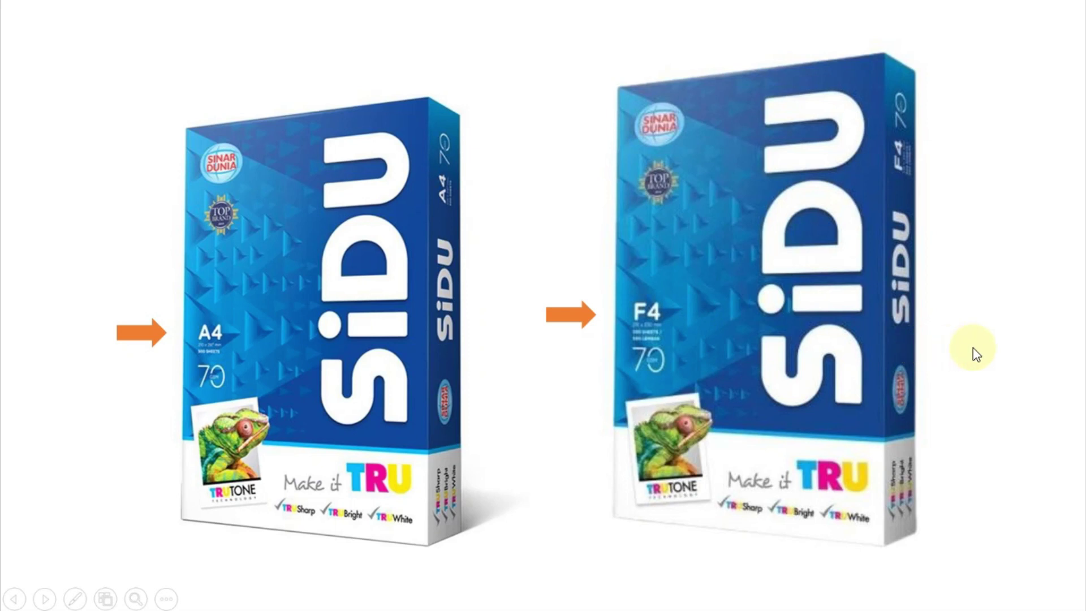
Step: Advance the slide show to the Legal/F4/A4/Letter paper size comparison slide
click(987, 352)
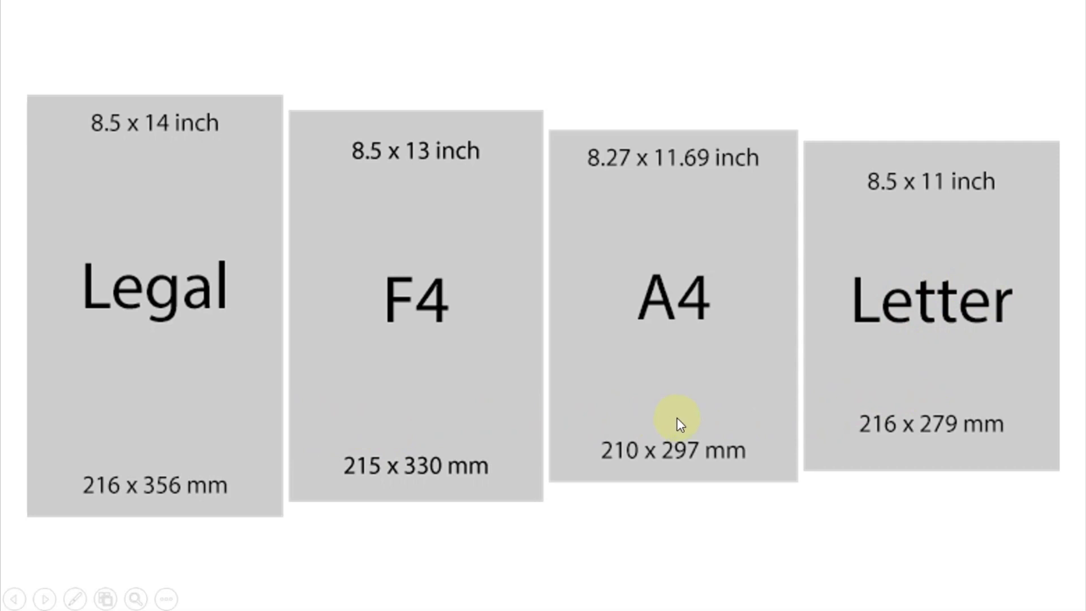
Step: End the slide show and open Word's More Paper Sizes settings, showing Legal paper
click(876, 422)
key(alt+Tab)
key(alt+Tab)
key(alt+Tab)
key(alt+Tab)
key(alt+Tab)
key(alt+Tab)
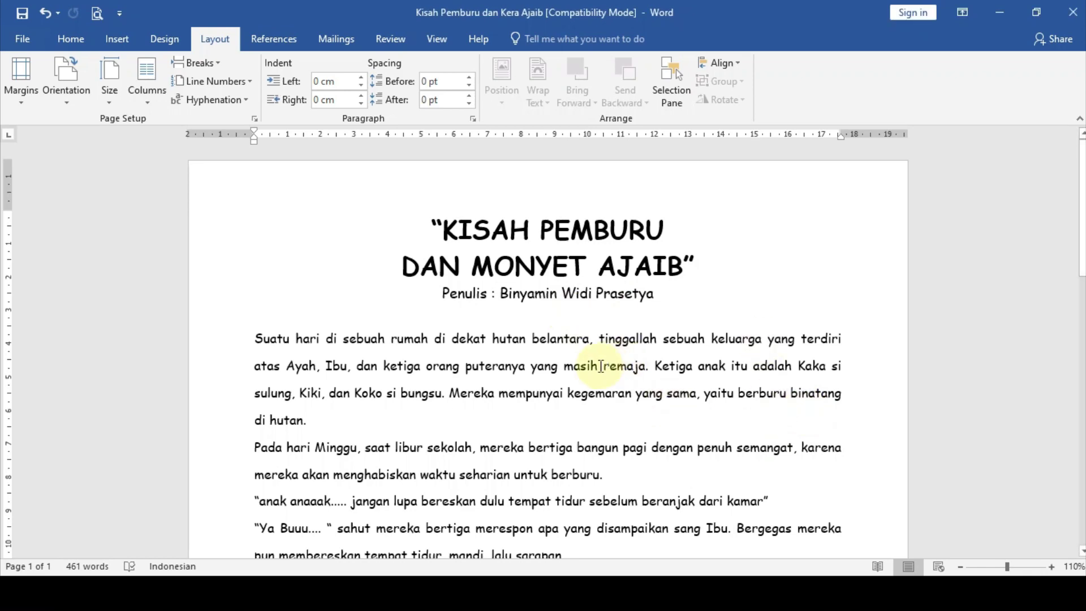
click(109, 99)
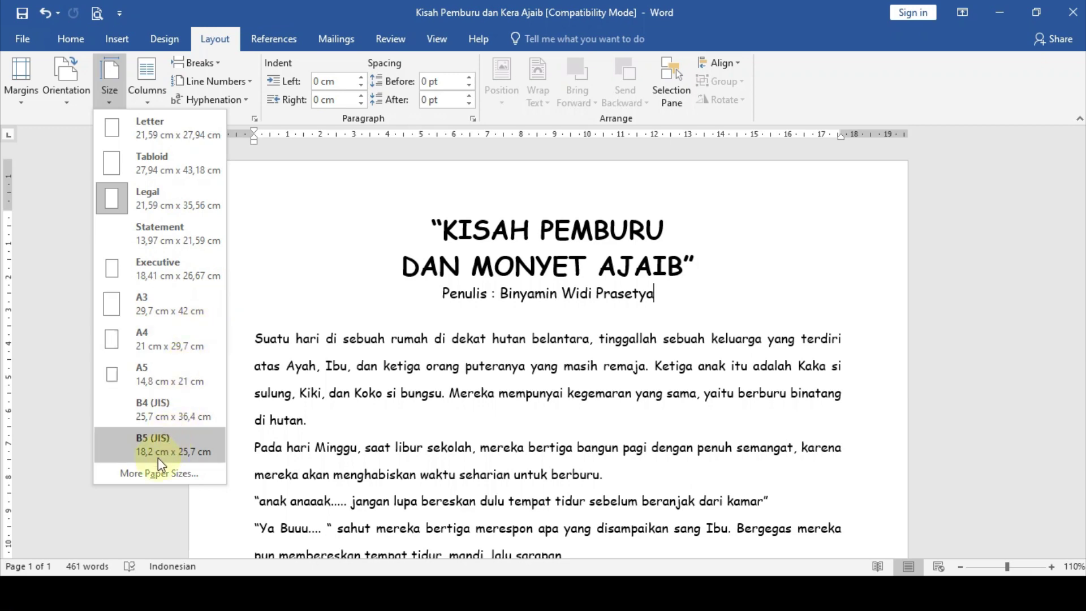
click(172, 471)
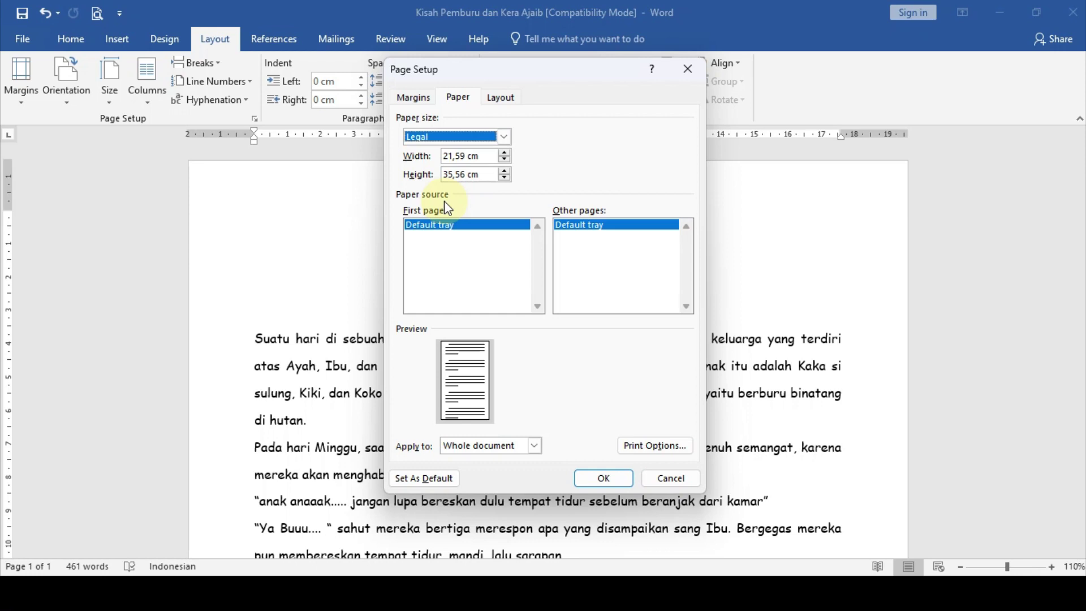
Step: Highlight the cm units of the Legal 21,59 × 35,56 width and height, then switch windows
drag(469, 174, 489, 174)
double_click(472, 156)
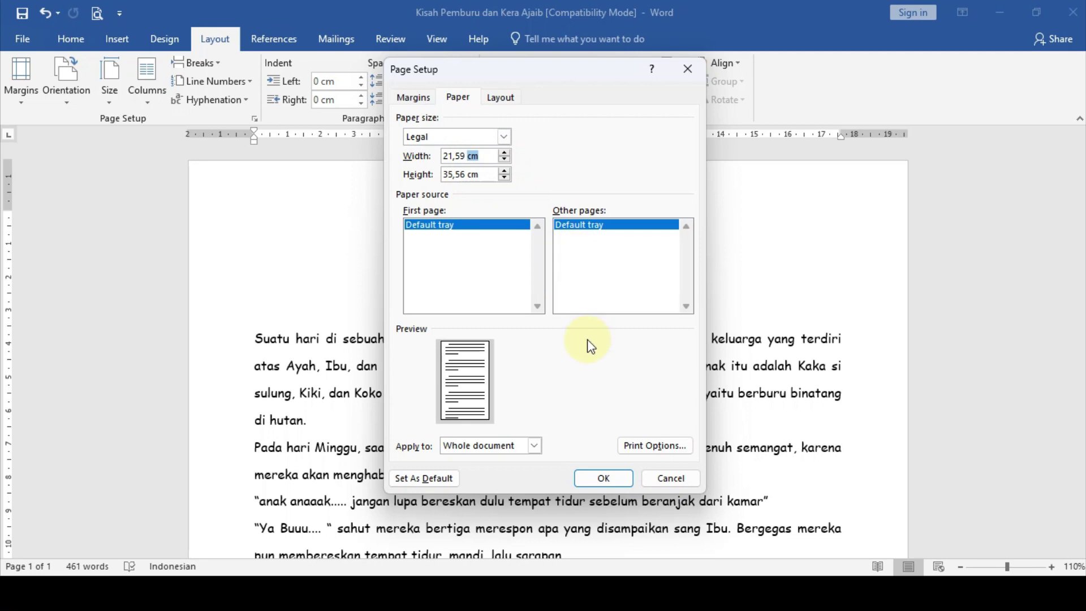
key(alt+Tab)
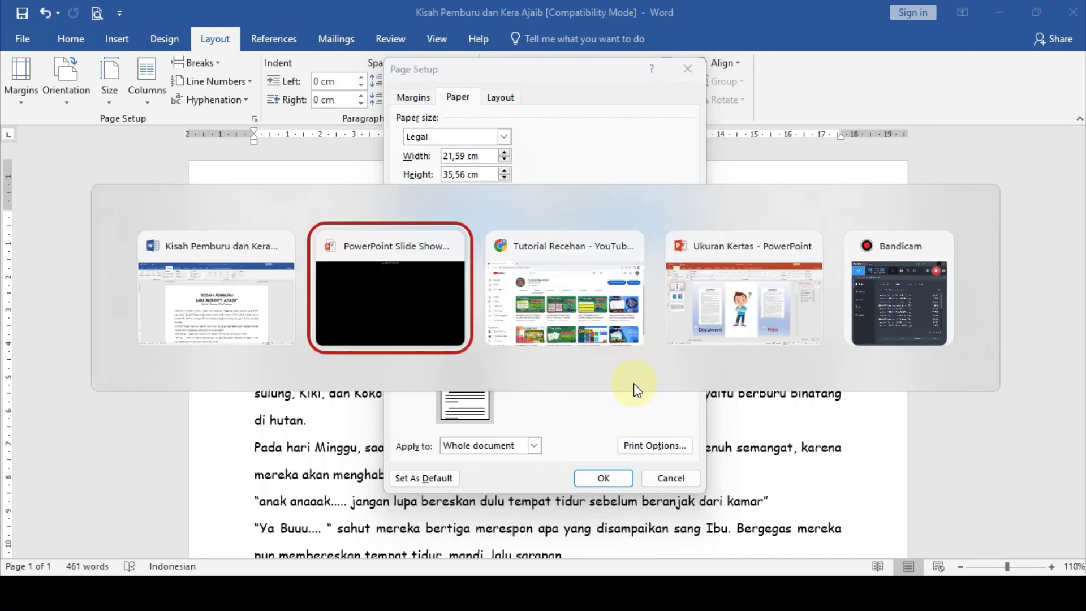
Step: Check the F4 8.5 × 13 inch size on the Ukuran Kertas paper-sizes slide, then return to Word
key(Tab)
key(Tab)
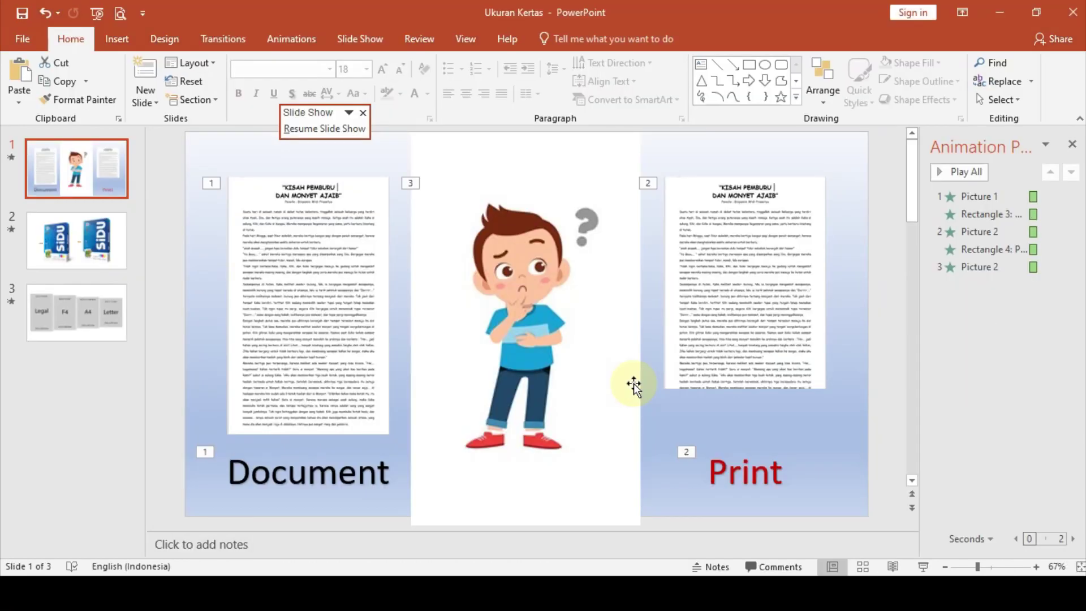
click(83, 311)
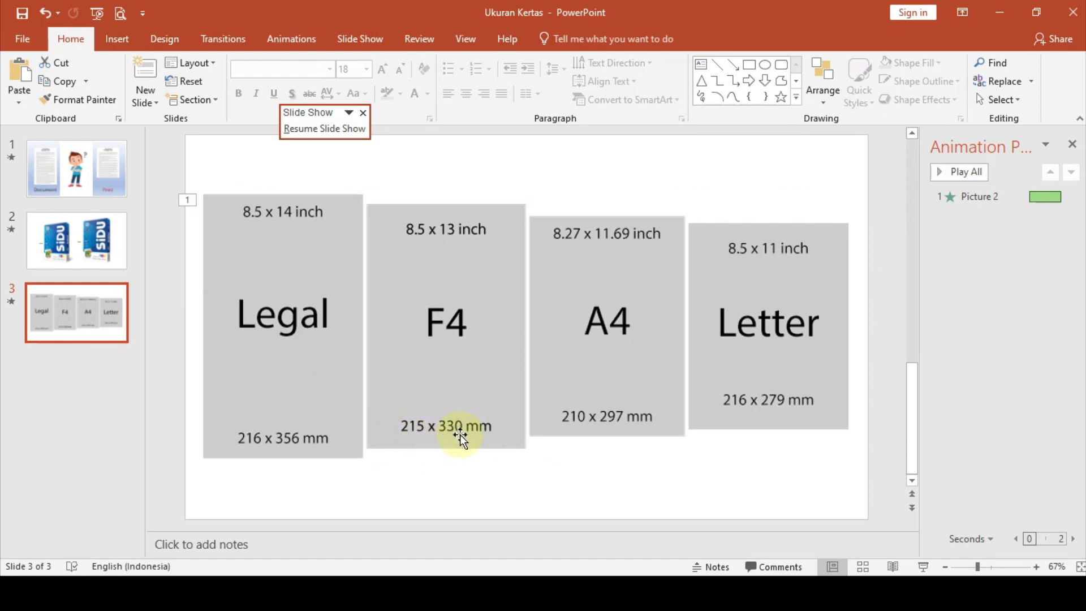
key(alt+Tab)
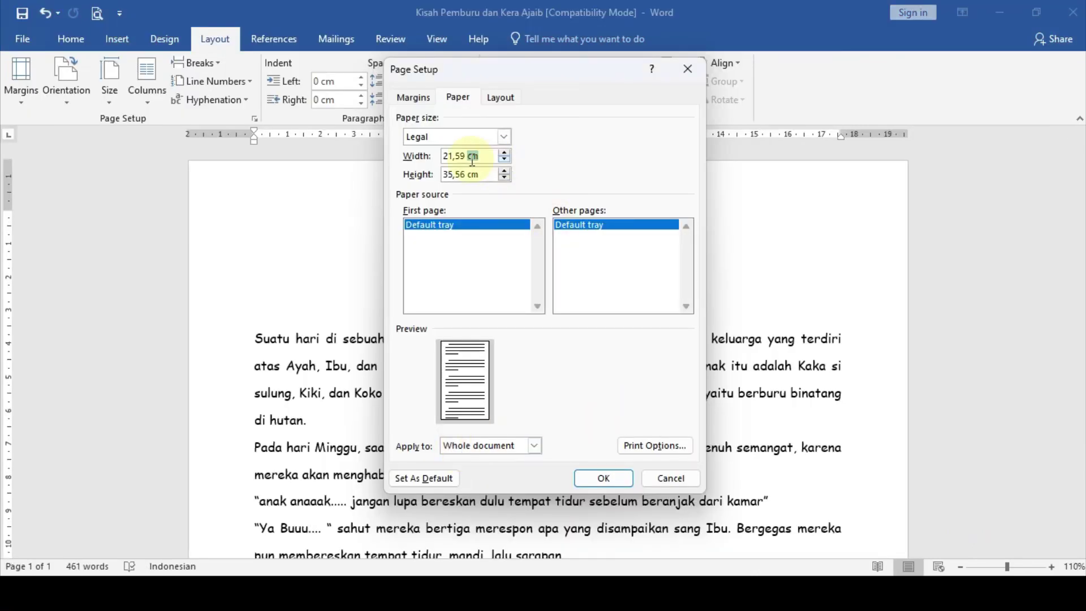
Step: Inspect the cm width and height units, cancel Page Setup unchanged, and open File > Options
click(487, 160)
double_click(469, 157)
double_click(478, 175)
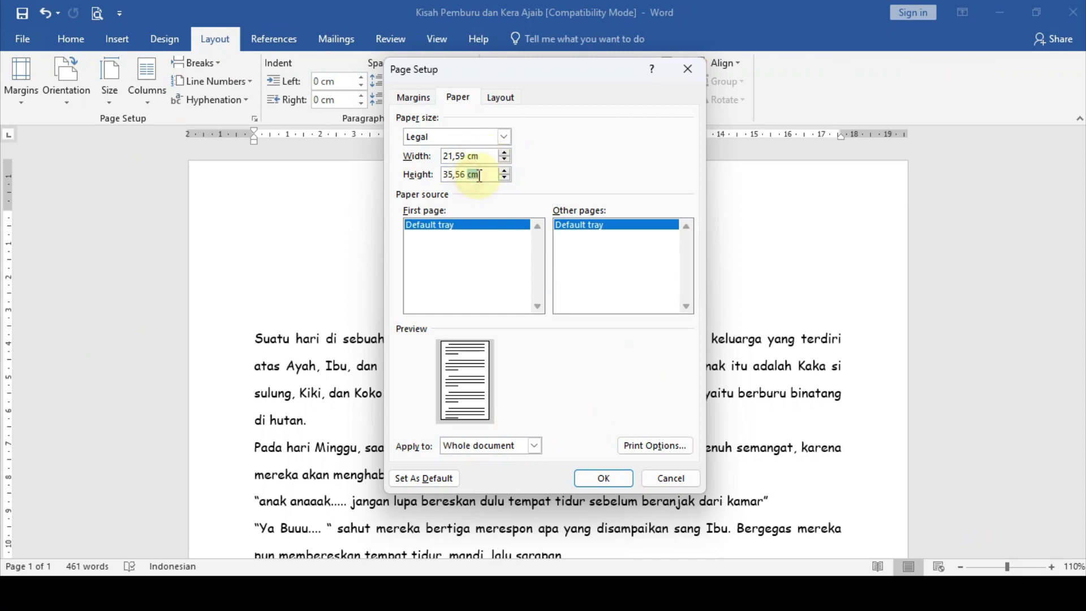
click(670, 479)
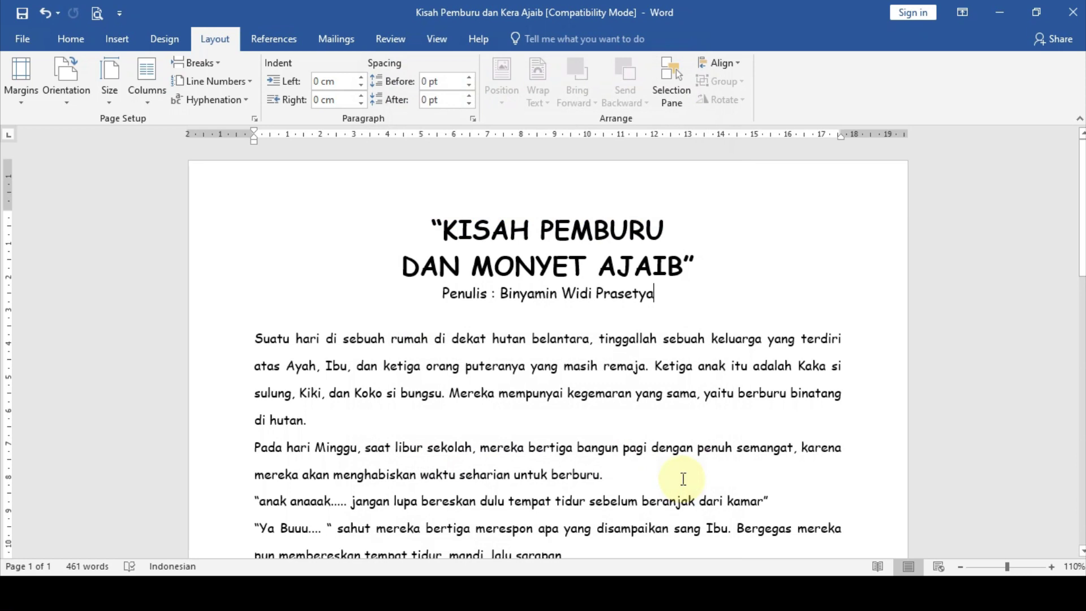
click(25, 39)
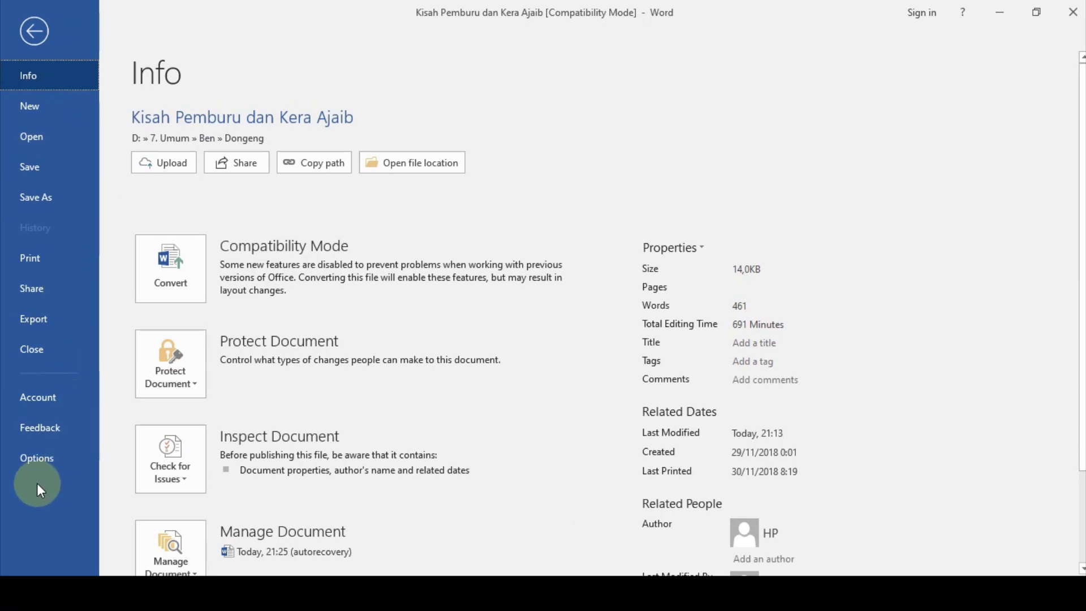
click(35, 459)
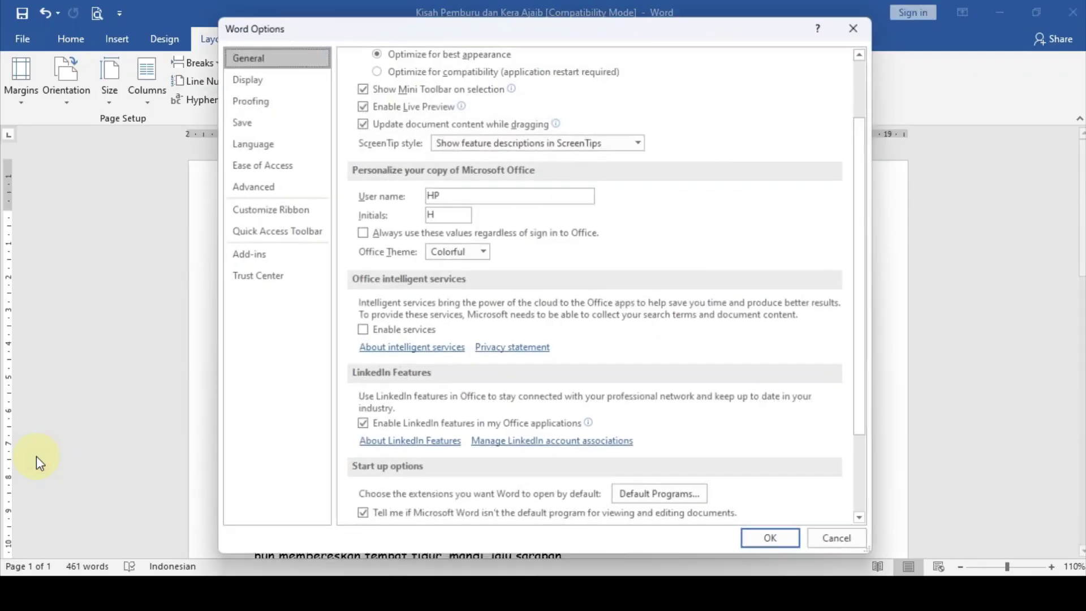
Step: Change 'Show measurements in units of' from Centimeters to Inches in Advanced options and confirm
click(268, 188)
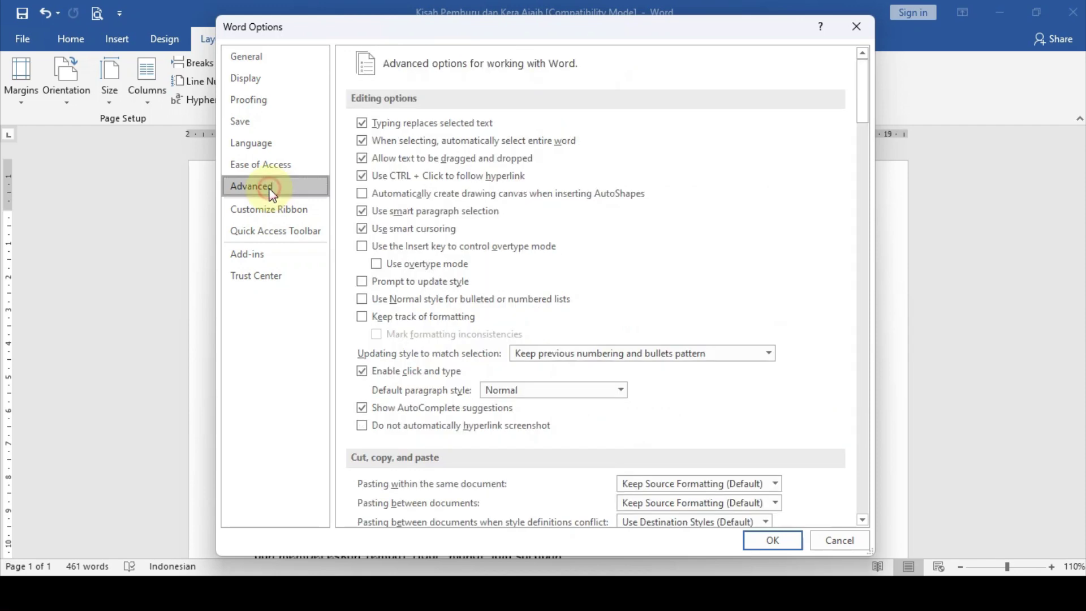
mouse_move(863, 108)
mouse_down()
mouse_move(837, 316)
mouse_move(863, 500)
mouse_move(862, 333)
mouse_move(849, 261)
mouse_up()
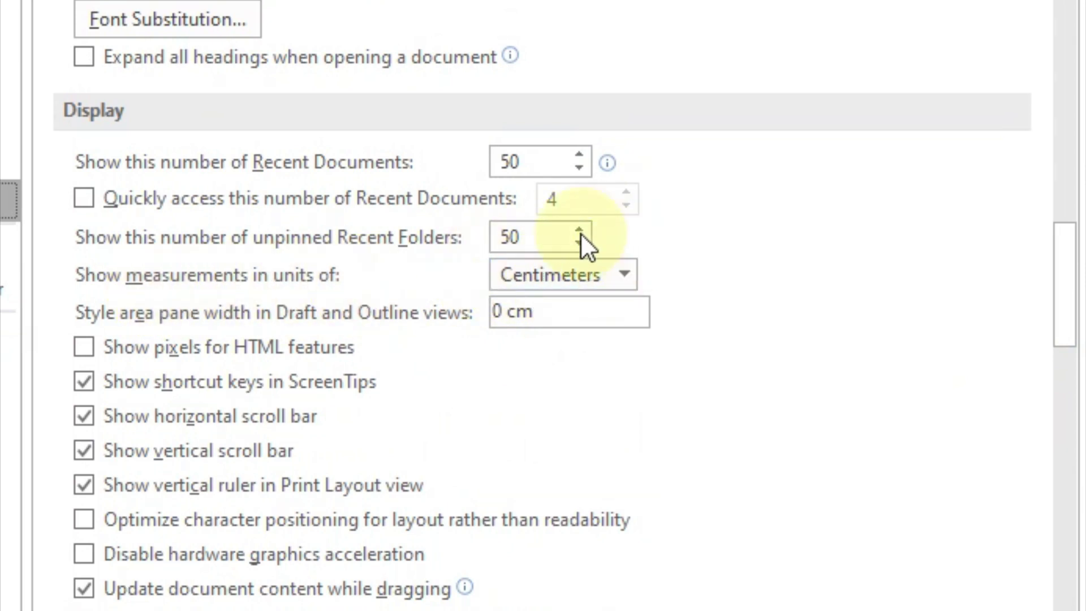
click(625, 275)
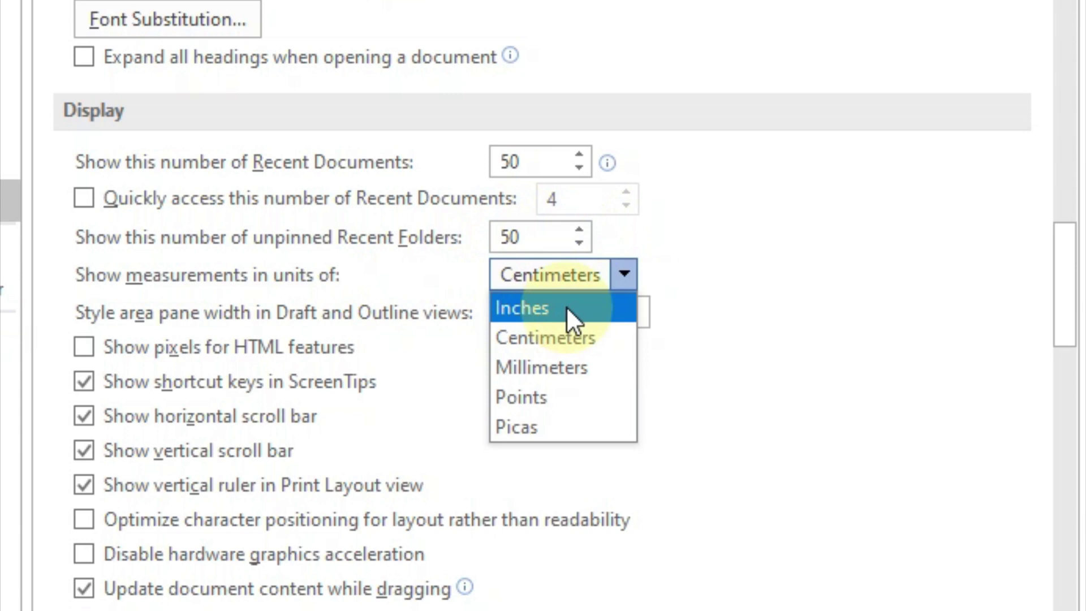
click(566, 306)
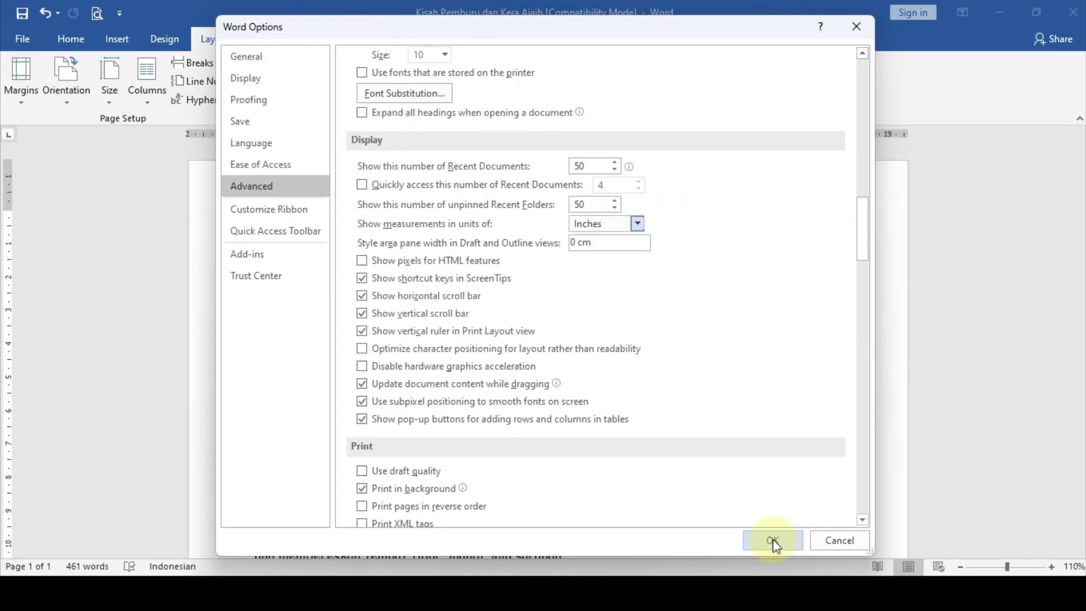
click(772, 540)
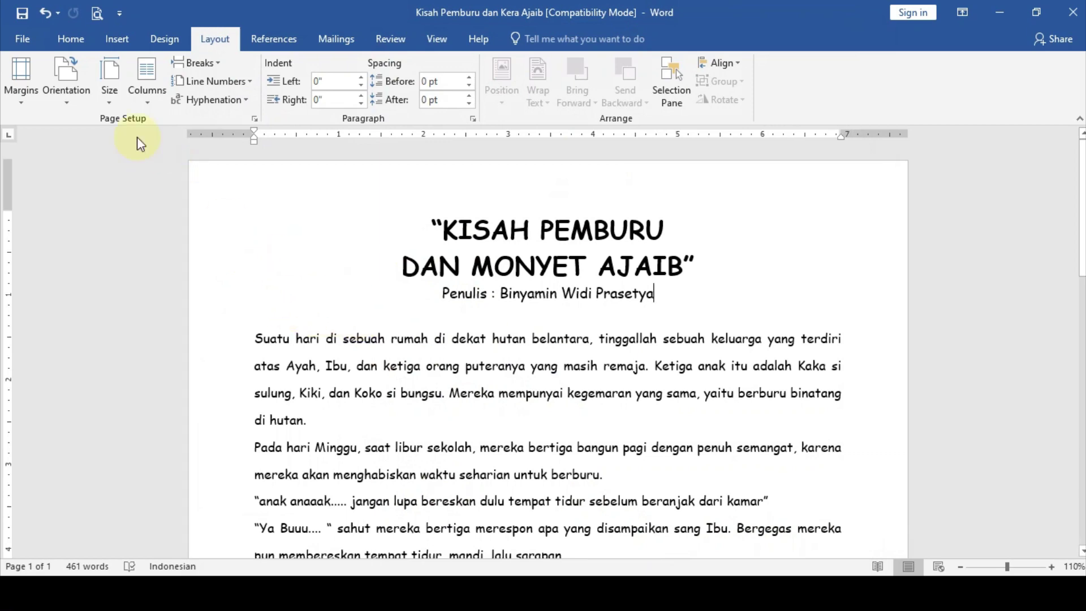
Step: Set a custom 8,5" × 13" page size by changing the Legal height from 14" to 13"
click(110, 101)
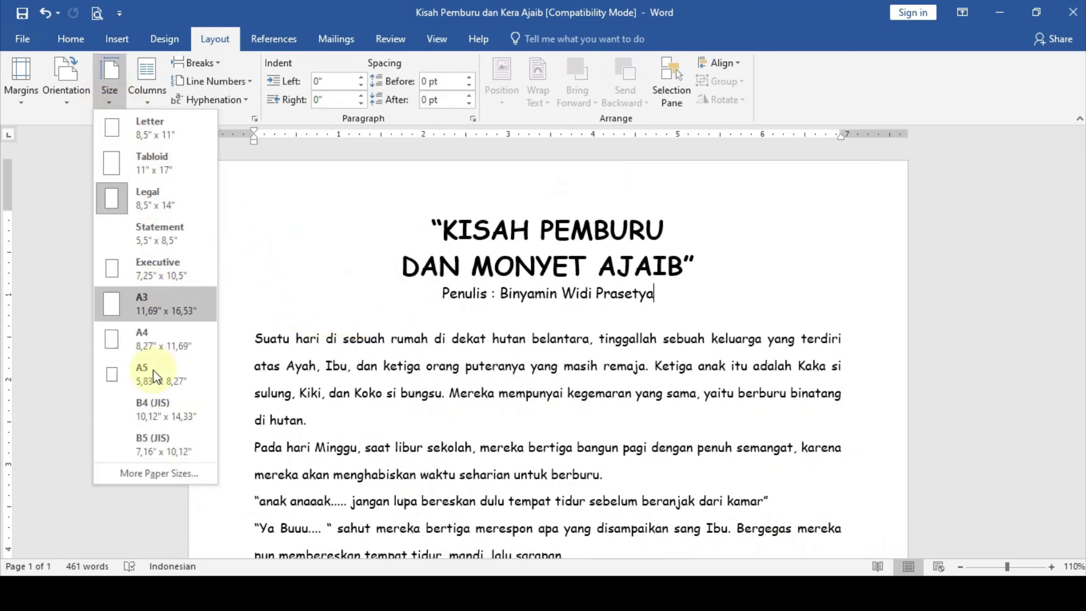
click(182, 478)
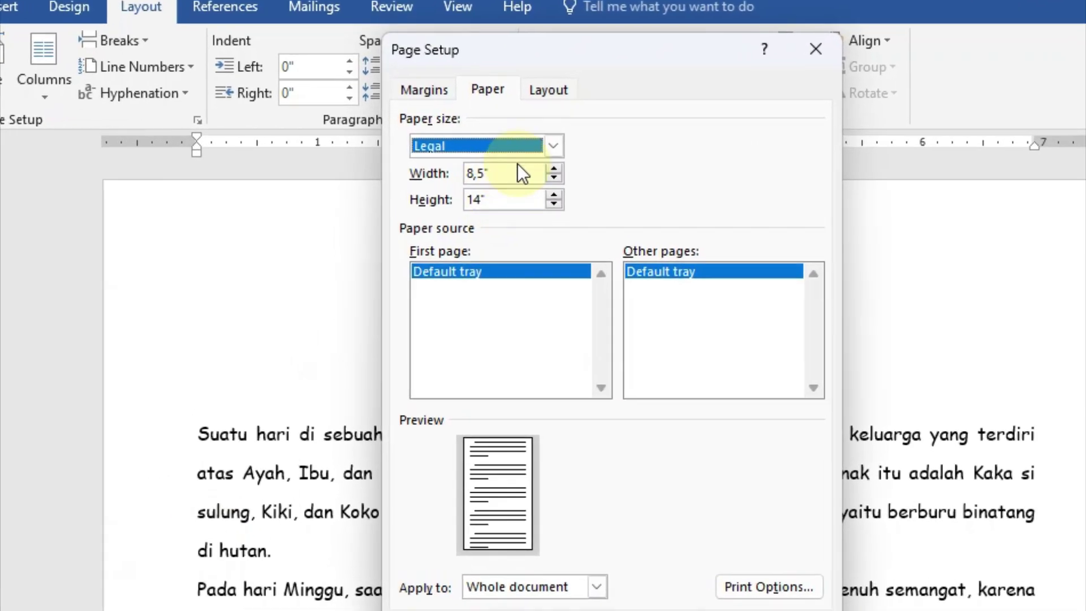
click(467, 152)
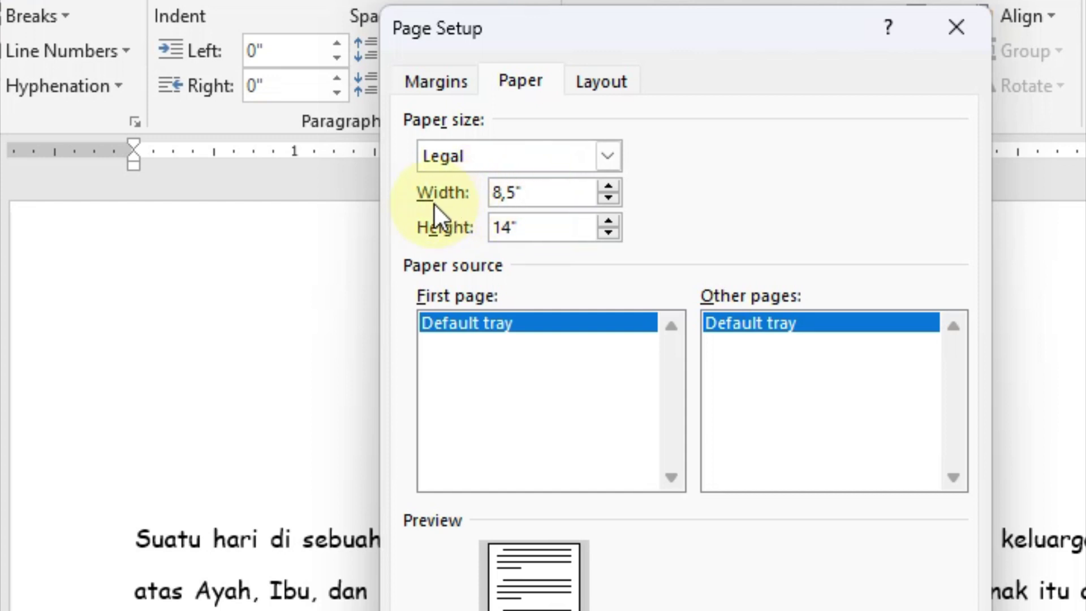
click(512, 227)
key(BackSpace)
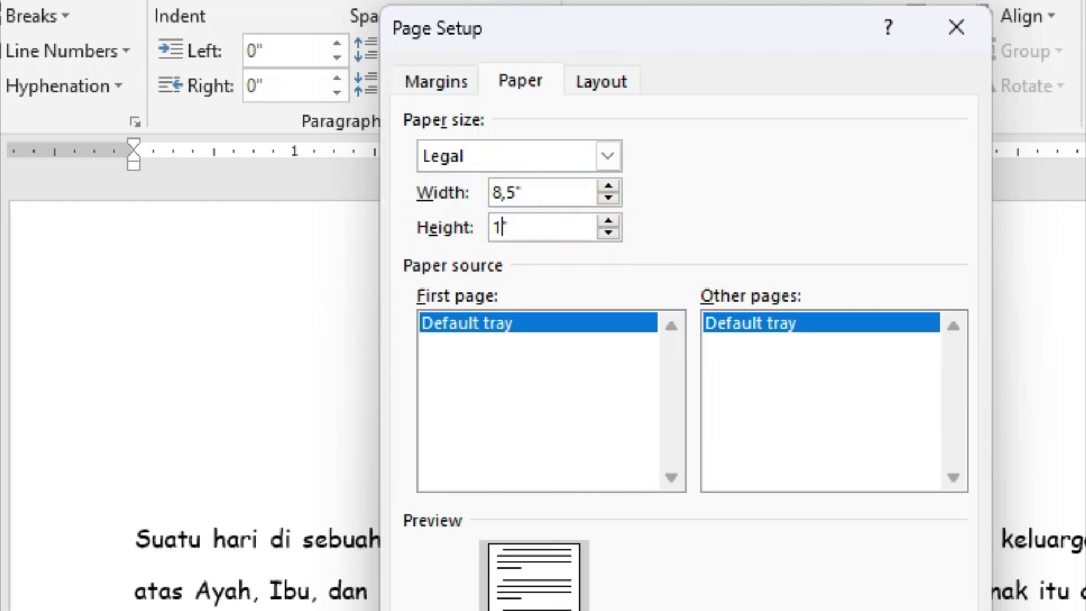
text(3)
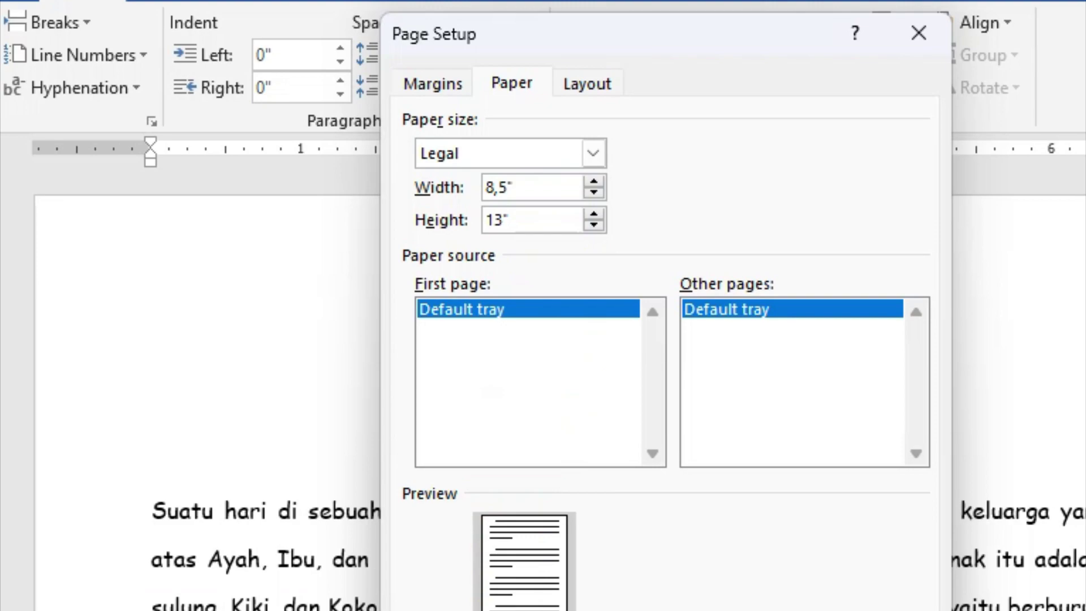
click(654, 596)
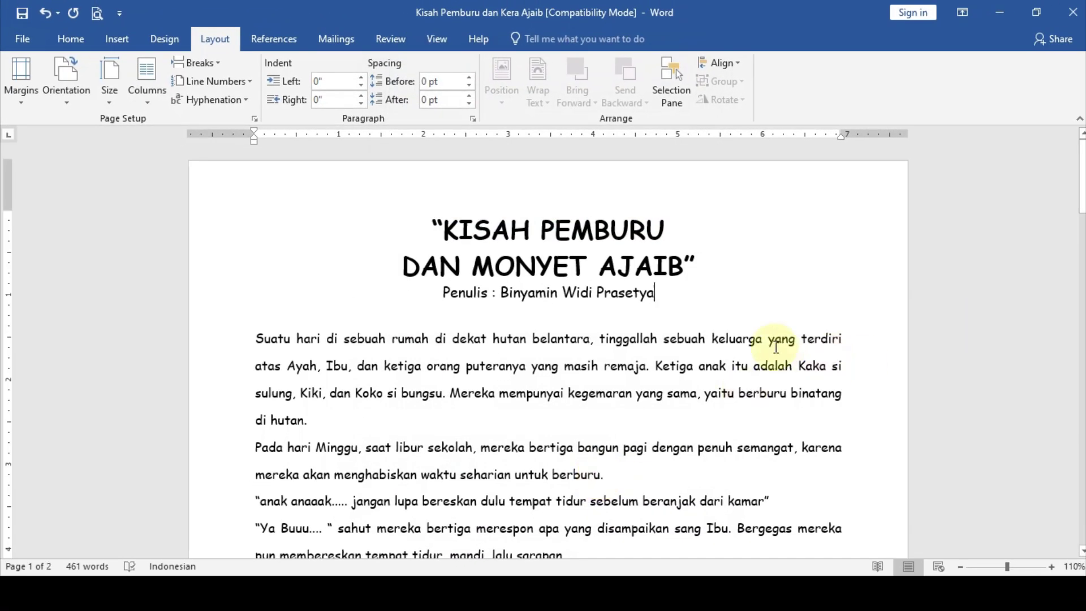
mouse_move(1082, 170)
mouse_down()
mouse_move(1081, 366)
mouse_move(1081, 347)
mouse_up()
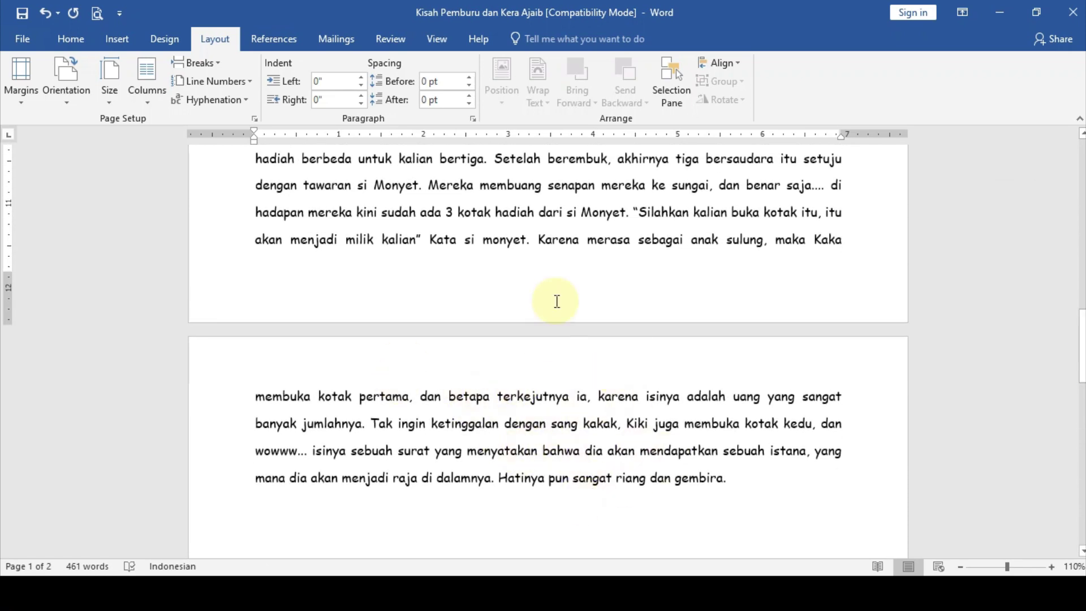
Step: Drag from the end of 'gembira.' upward to select the story's body paragraphs
click(275, 389)
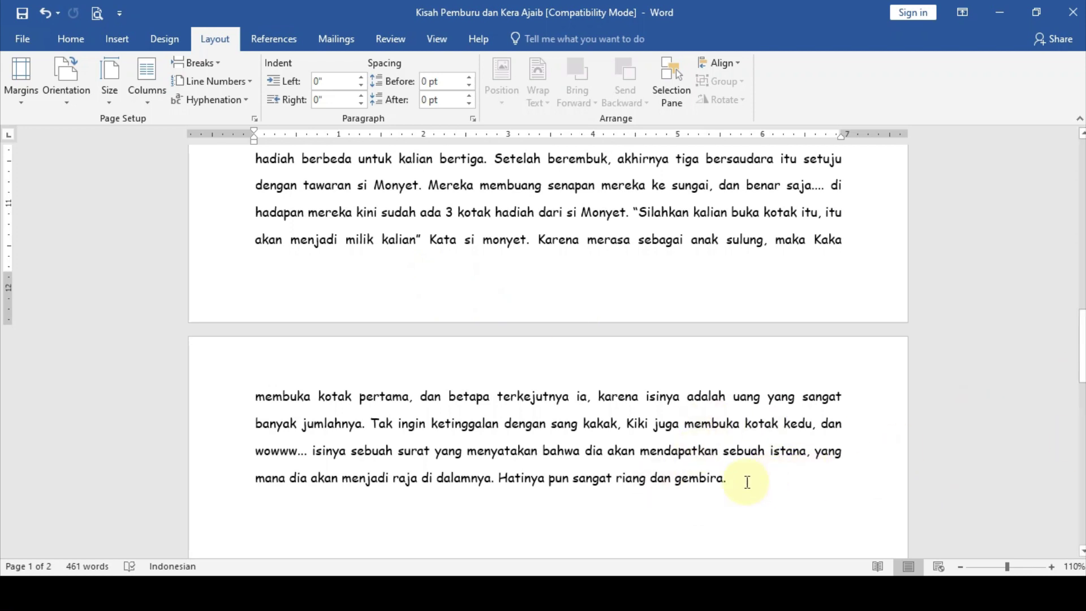
drag(746, 479, 267, 136)
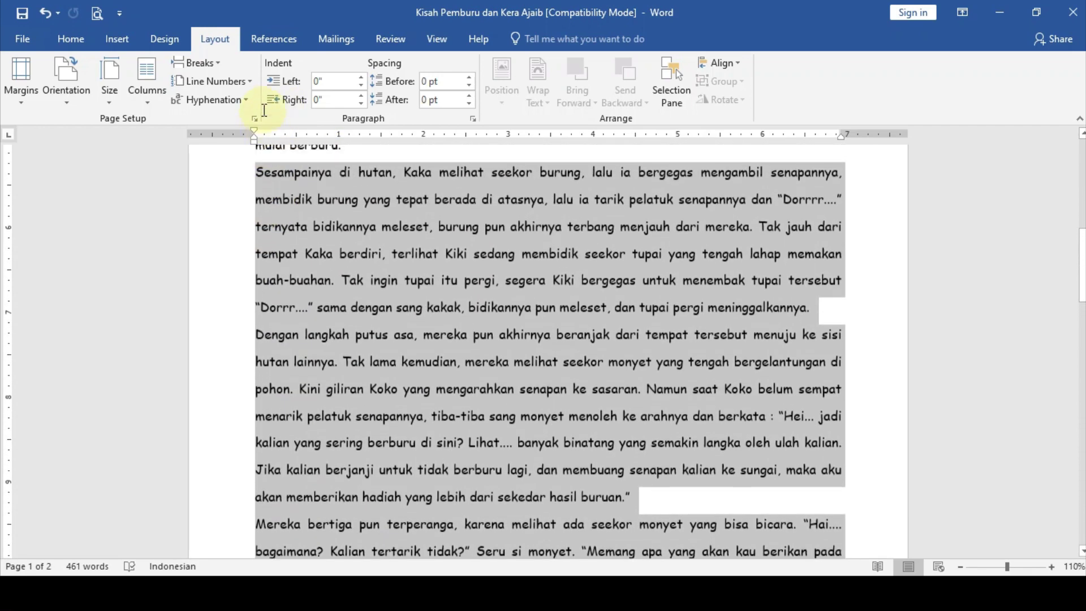
Step: Set the selected story paragraphs to Multiple line spacing at 1,2, then deselect the text
right_click(330, 364)
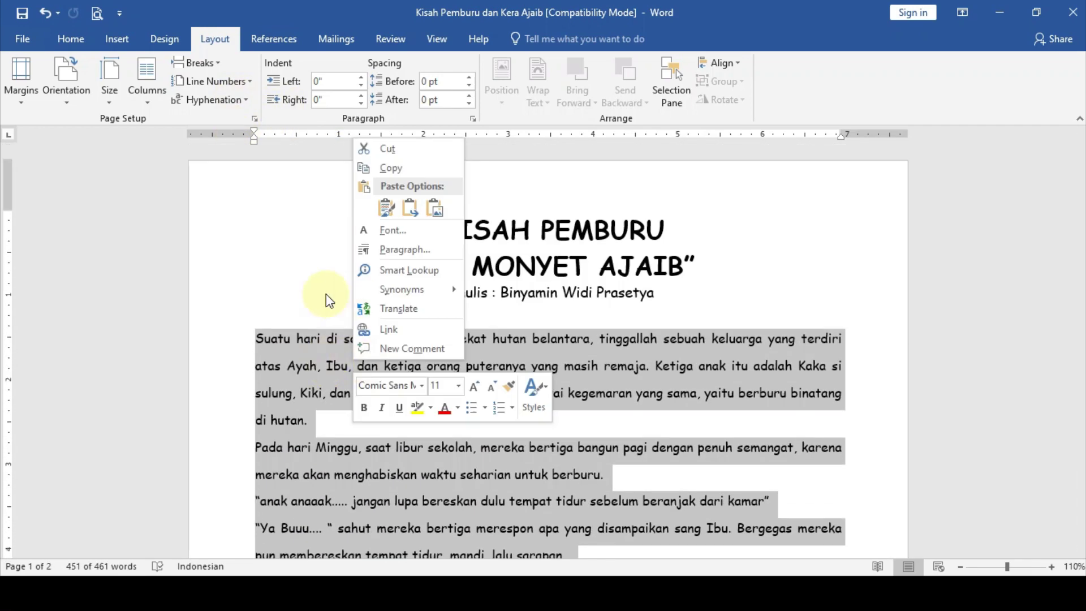
click(399, 251)
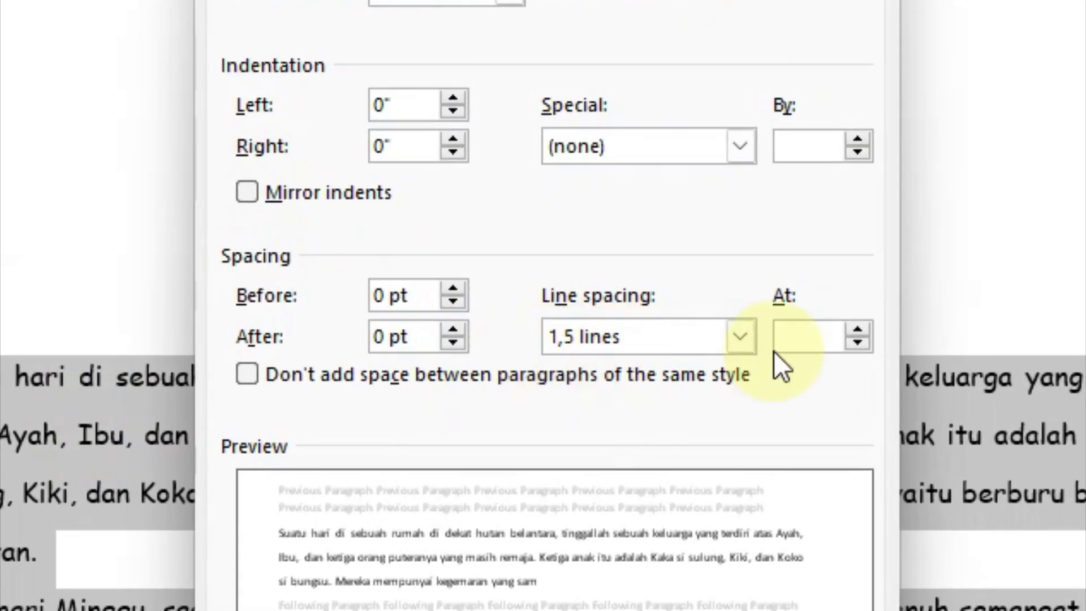
click(735, 338)
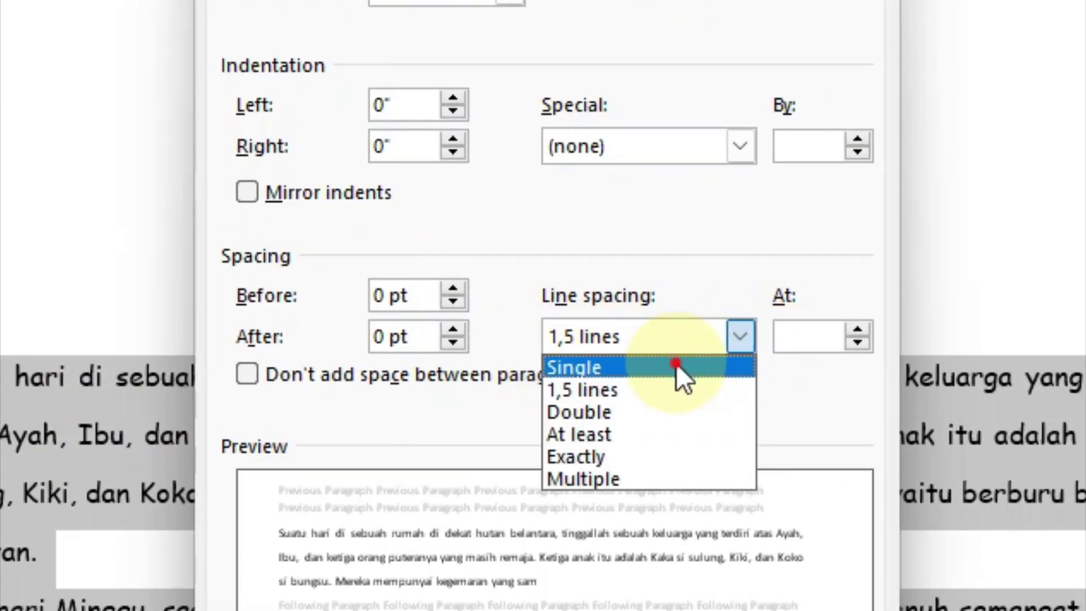
click(679, 368)
click(857, 343)
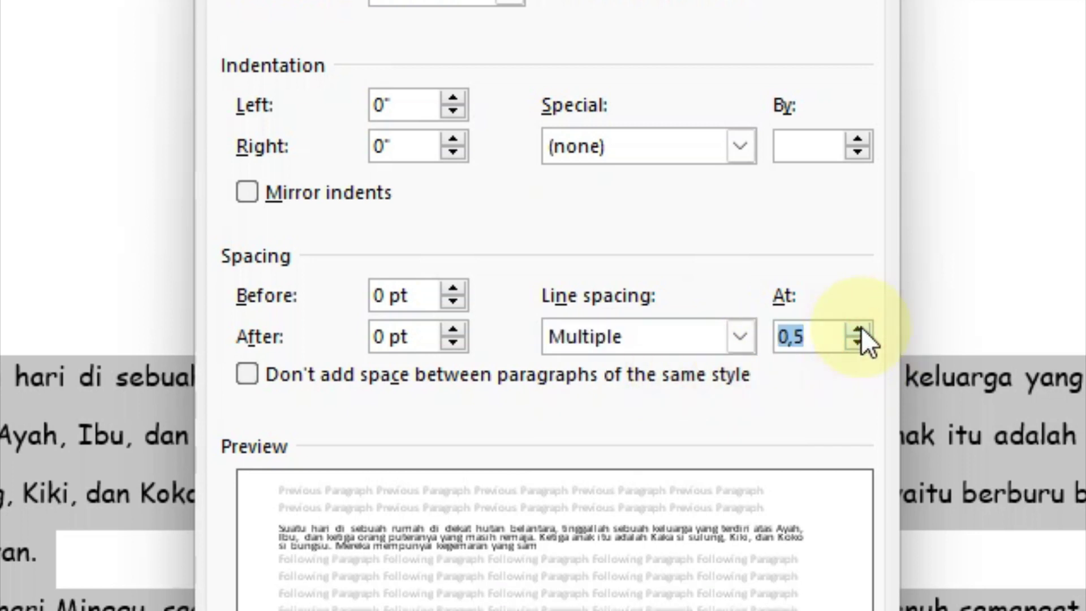
click(858, 330)
click(858, 329)
click(826, 330)
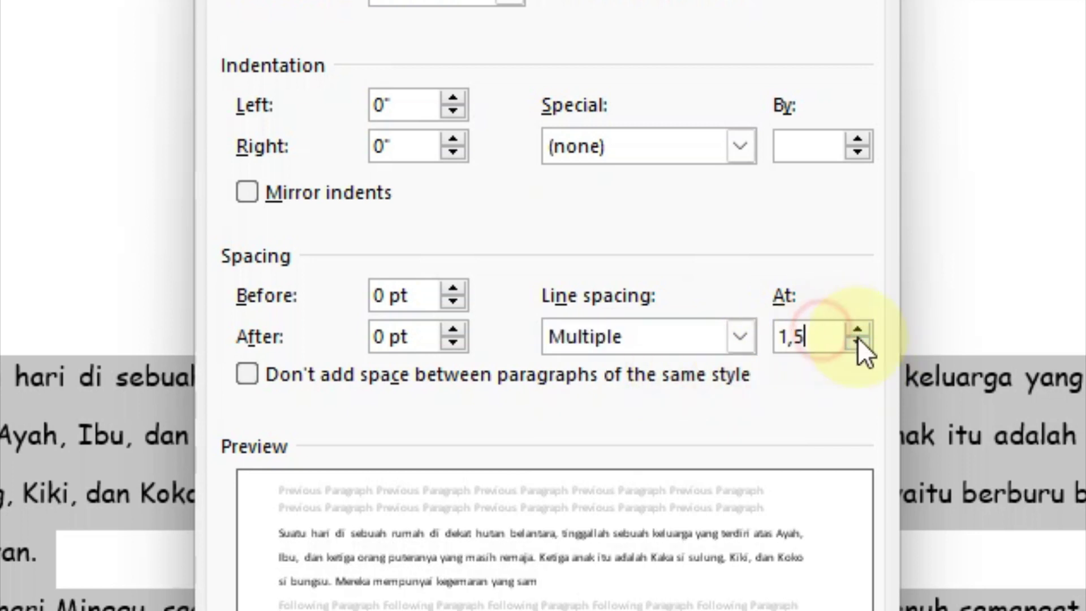
key(BackSpace)
text(2)
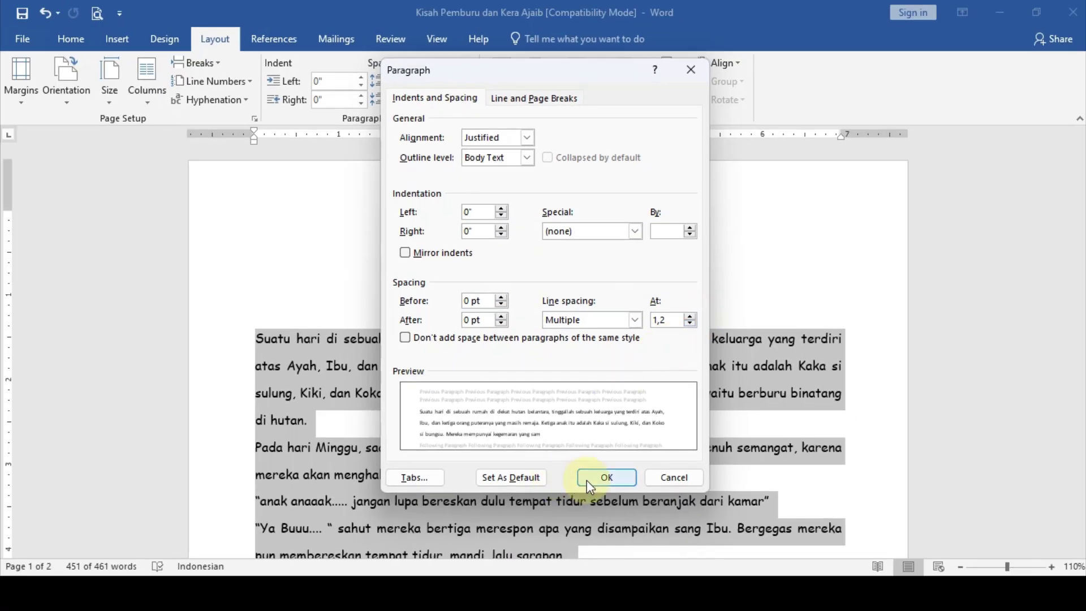
click(599, 480)
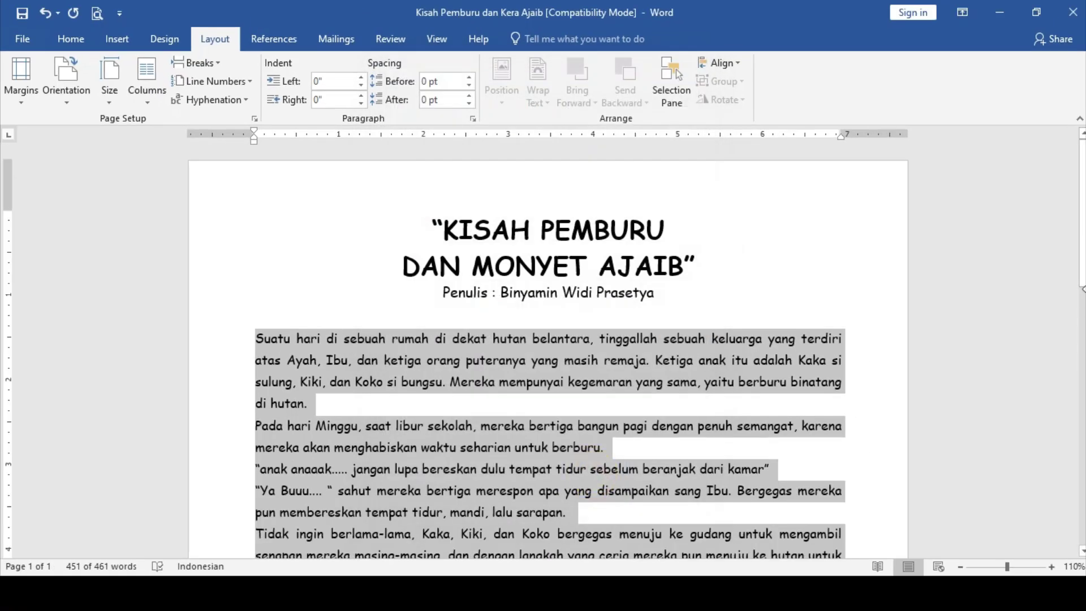
click(1043, 236)
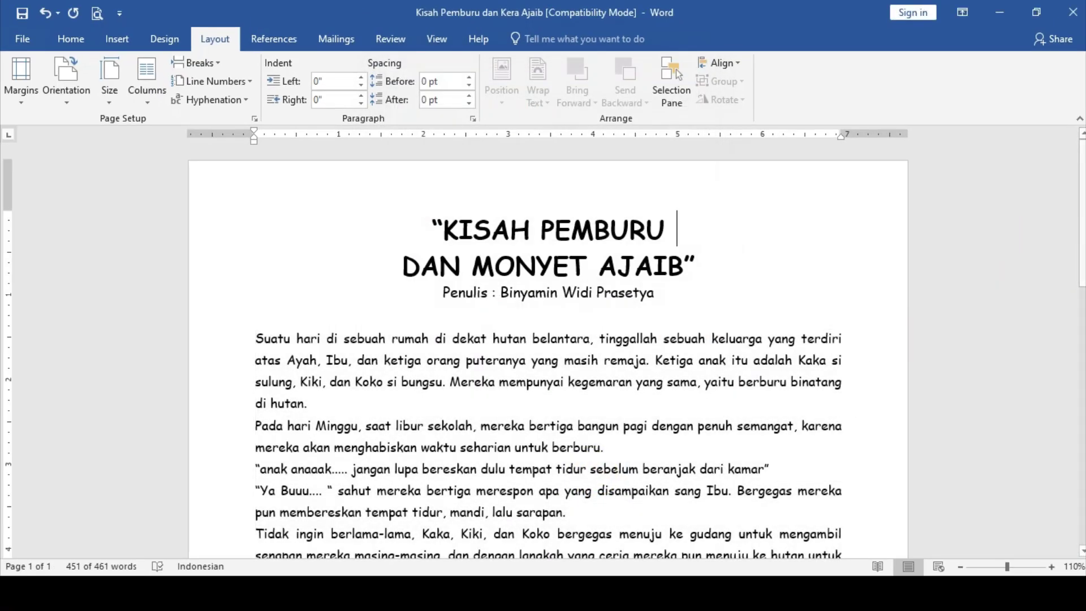
Step: Scroll through the story from the end back up to the title to confirm it fits on one page
drag(1080, 229, 1080, 517)
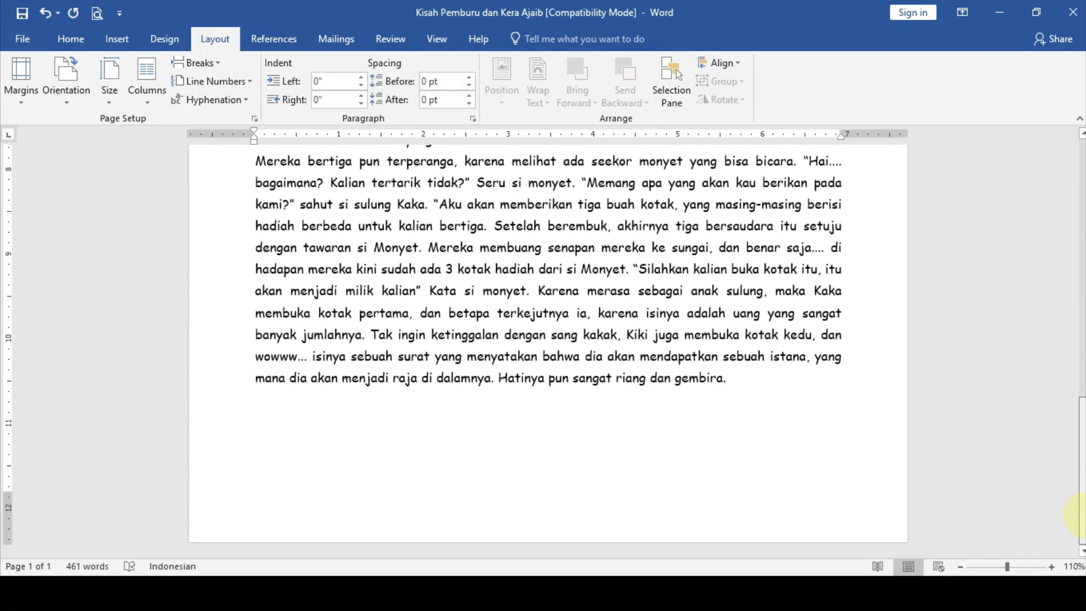
scroll(547, 351, up, 4)
scroll(548, 351, up, 2)
scroll(548, 351, up, 1)
scroll(547, 351, up, 2)
scroll(548, 350, up, 4)
scroll(548, 351, up, 1)
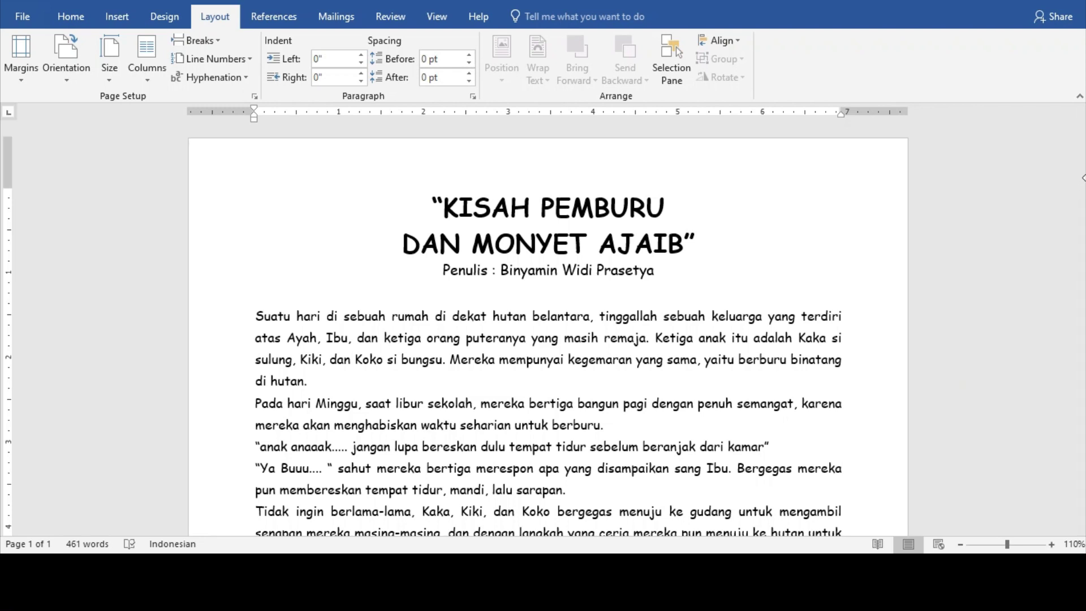
scroll(1081, 179, down, 1)
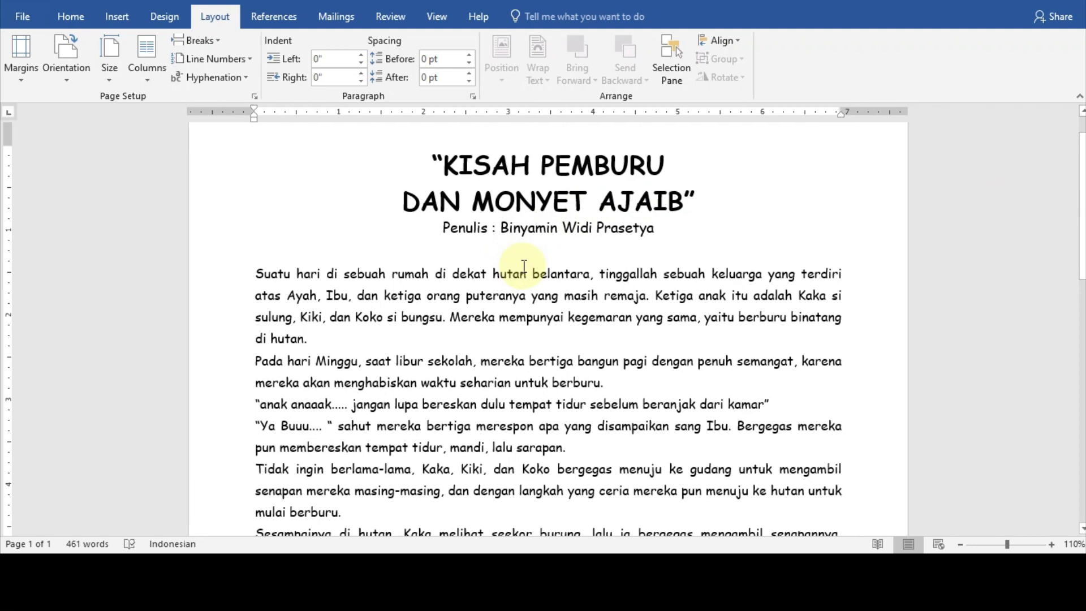
Step: Verify in More Paper Sizes that the page is custom 8.5 × 13 inches, then cancel without changes
click(111, 73)
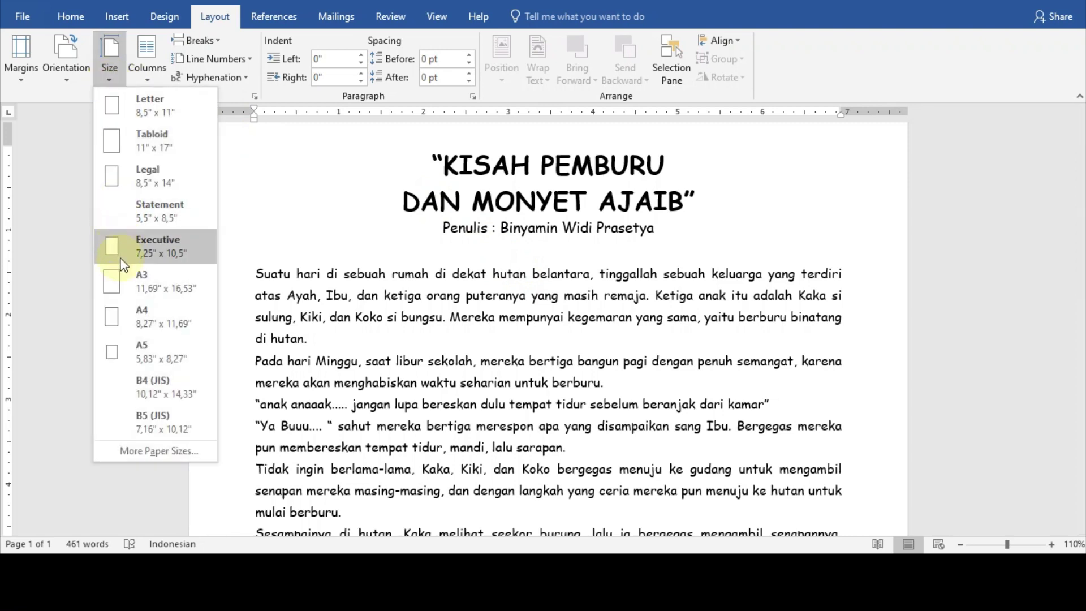
click(170, 451)
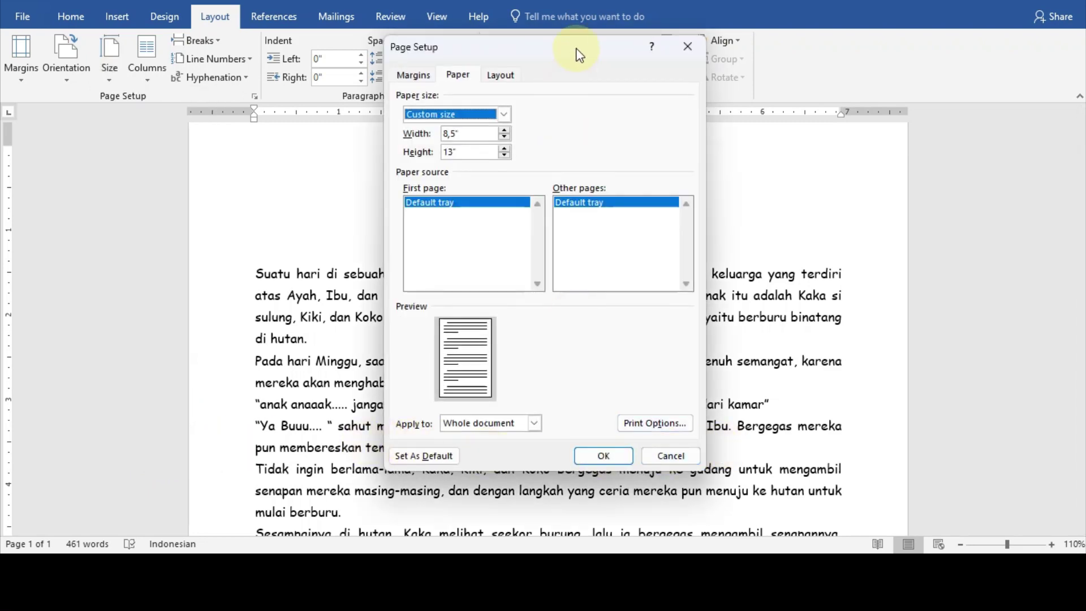
drag(576, 49, 573, 81)
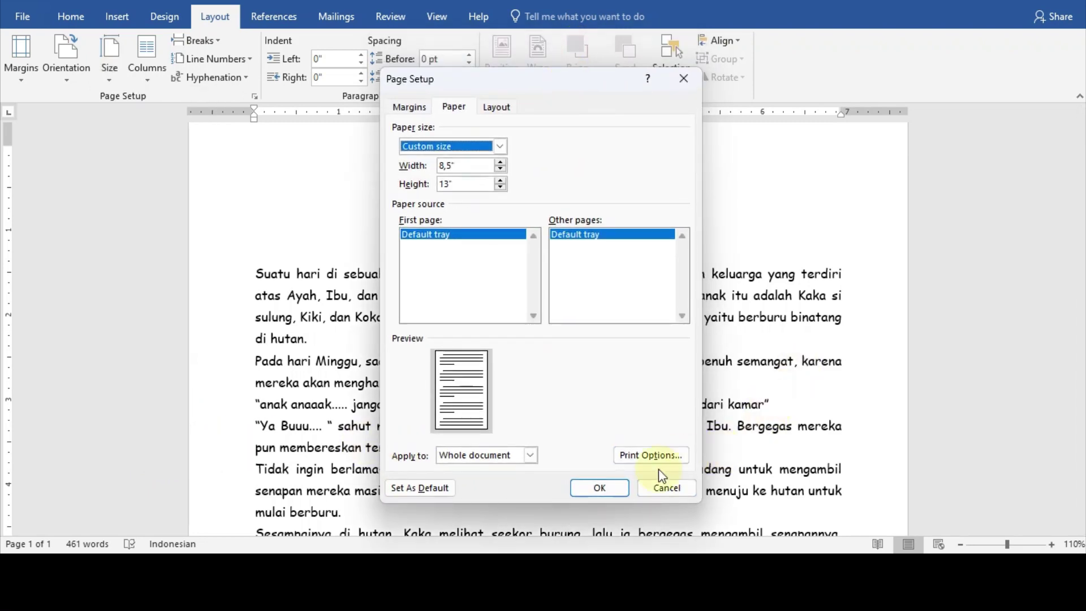
click(669, 489)
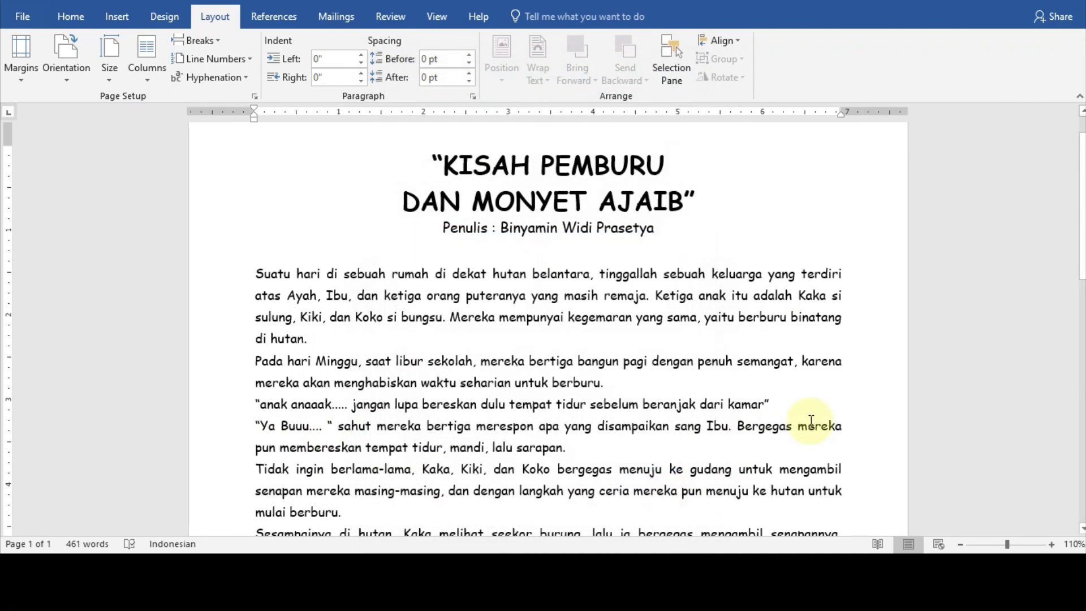